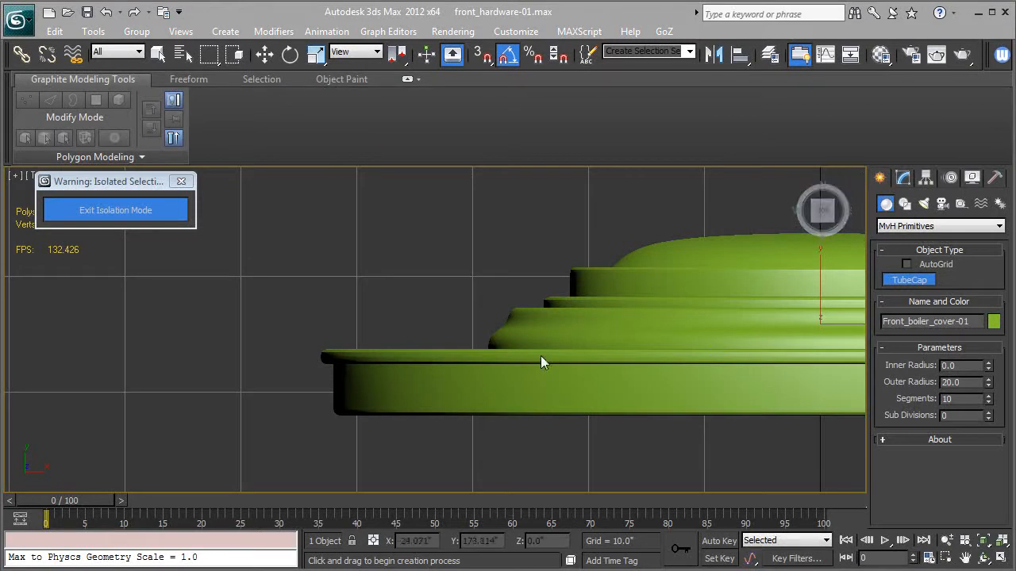
Step: Create a TubeCap ring beside the stepped boiler cover with about 3.22 outer radius, 2.33 inner radius and 10 segments
middle_click_drag(462, 335, 466, 349)
left_click_drag(396, 328, 434, 349)
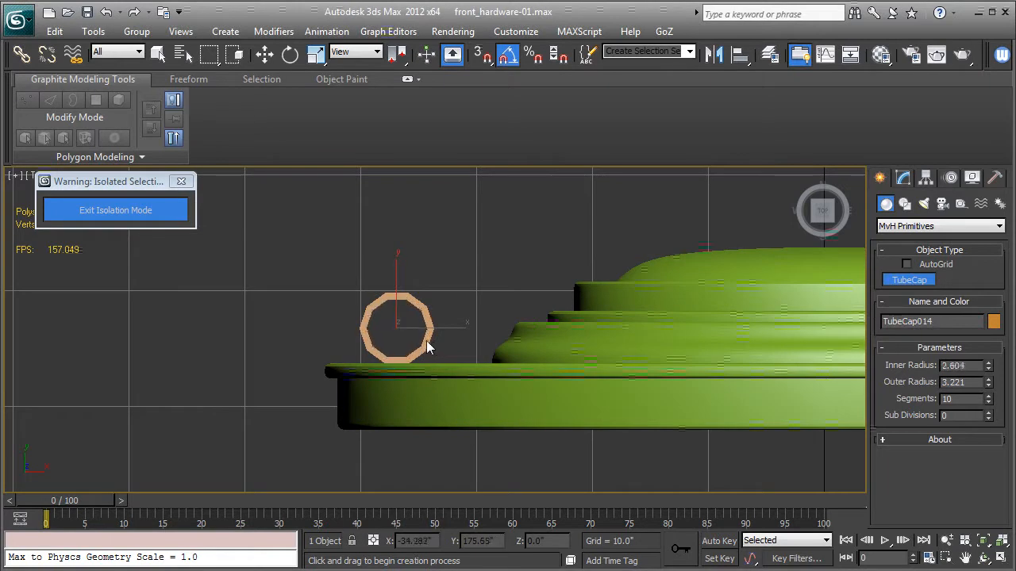
left_click(266, 56)
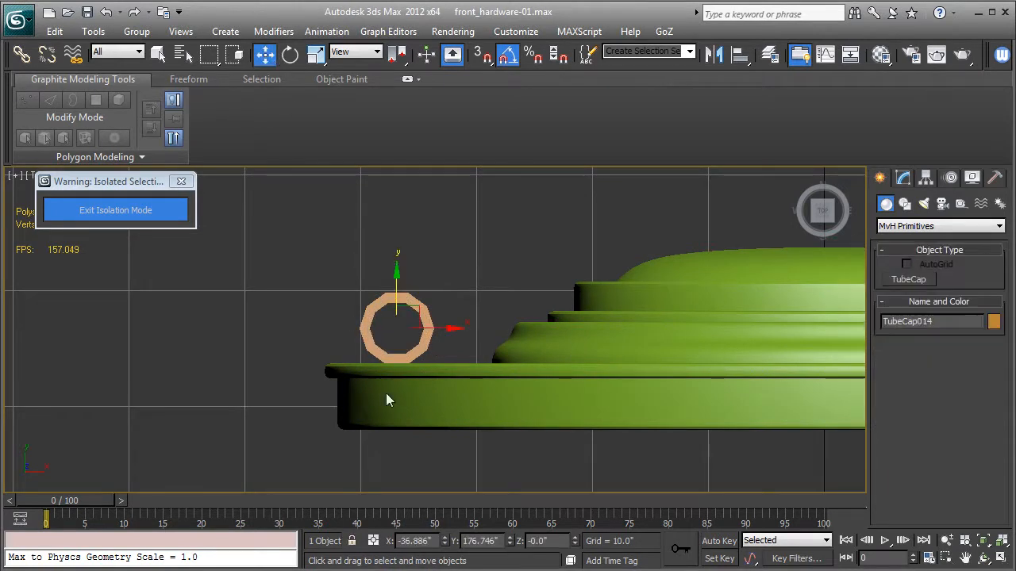
left_click_drag(441, 335, 504, 335)
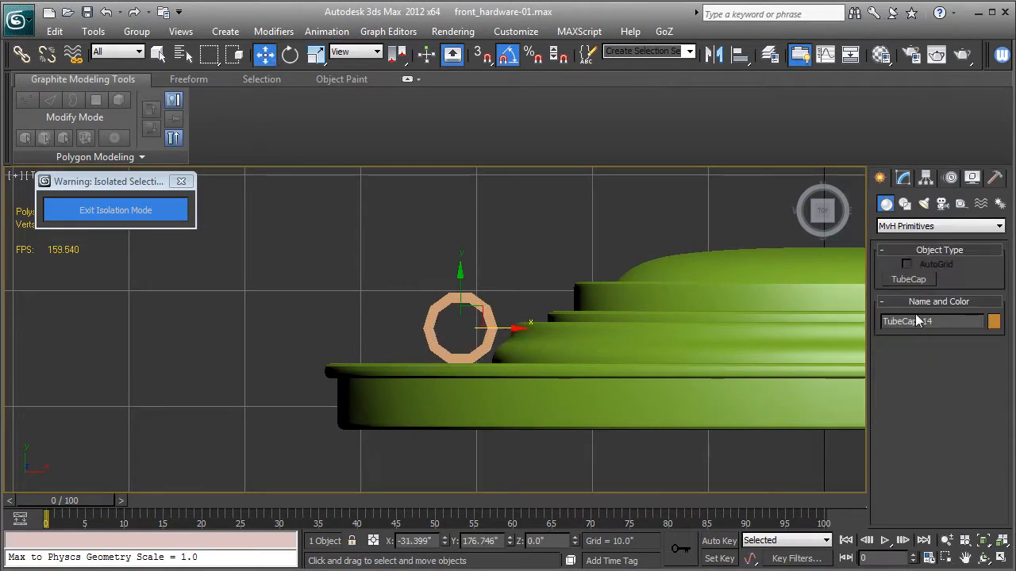
left_click(902, 177)
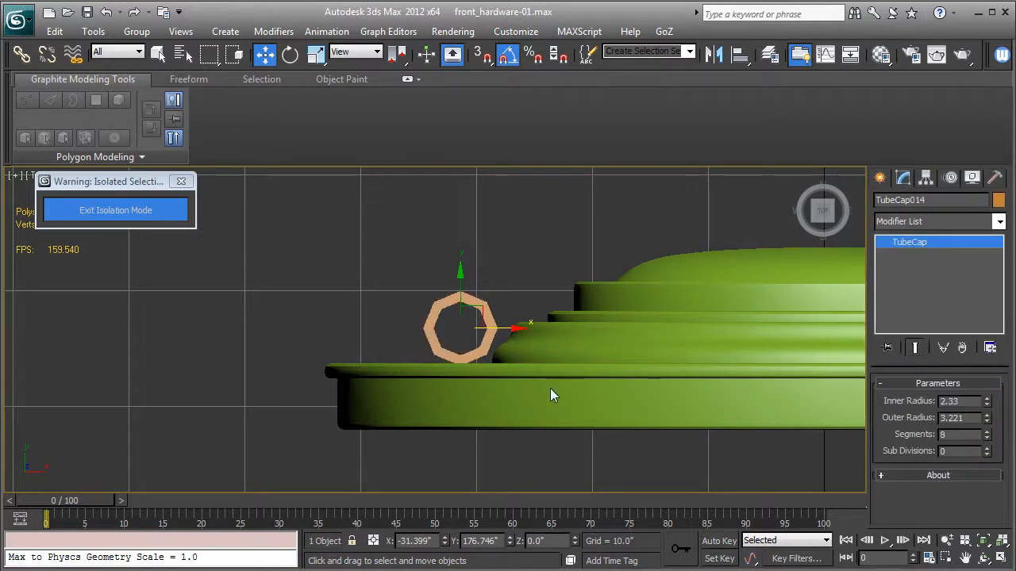
left_click(987, 431)
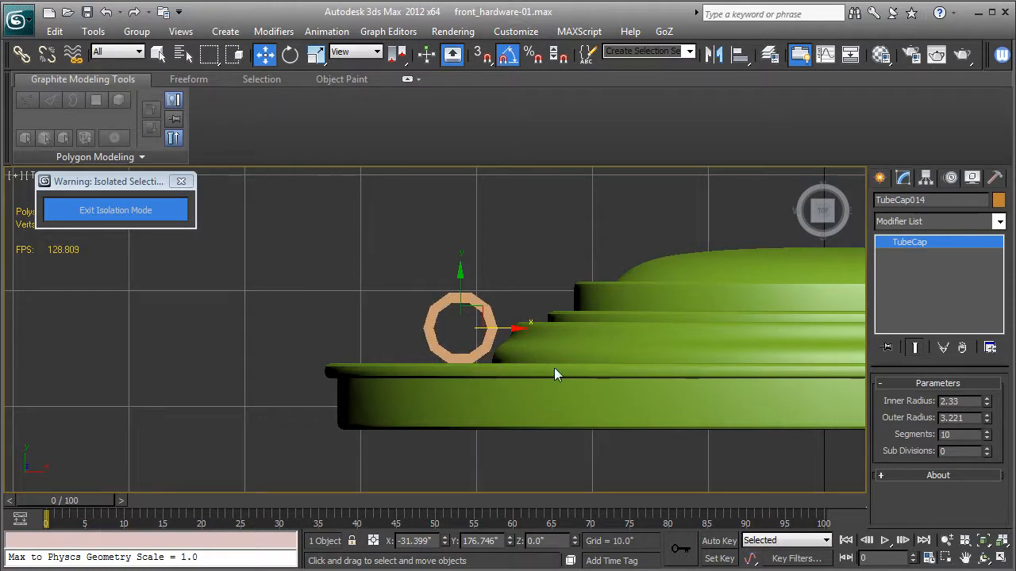
Step: In the perspective view, raise the ring along Z to about 110.59" so it sits level with the boiler cover
key("p")
key("z")
middle_click_drag(336, 384, 574, 287, "alt")
scroll(574, 287, "down", 5)
scroll(495, 359, "down", 5)
middle_click_drag(457, 363, 520, 450)
left_click_drag(500, 376, 500, 204)
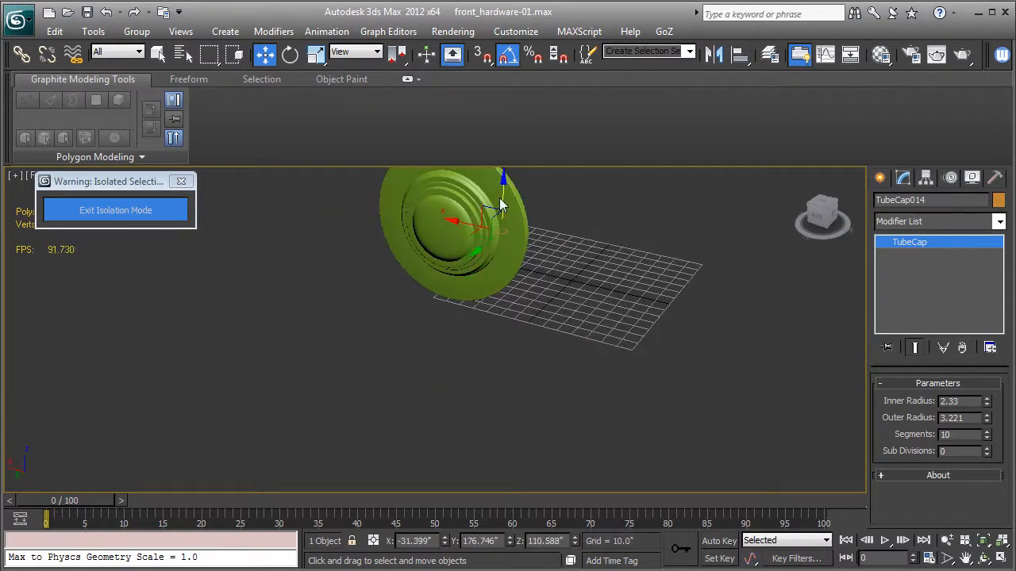
Step: Move the ring beside the cover's central dome, at about X -19.08" and Y 183.84", with edged faces displayed
key("z")
middle_click_drag(504, 286, 558, 277, "alt")
scroll(483, 306, "down", 5)
middle_click_drag(483, 306, 625, 349, "alt")
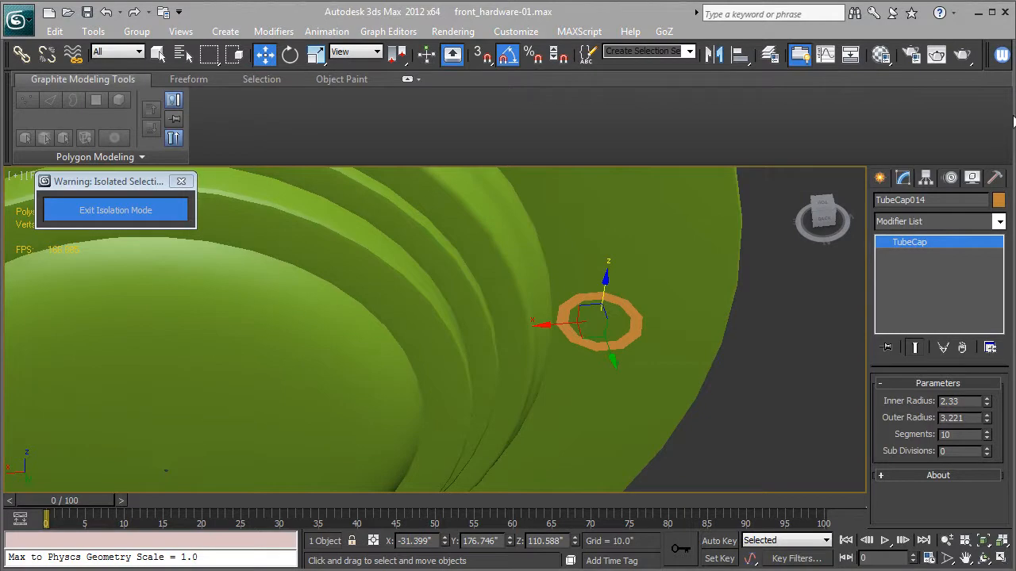
left_click_drag(546, 330, 369, 351)
left_click_drag(430, 382, 436, 441)
key("F3")
key("F3")
key("F4")
middle_click_drag(436, 405, 461, 405)
left_click_drag(414, 405, 427, 411)
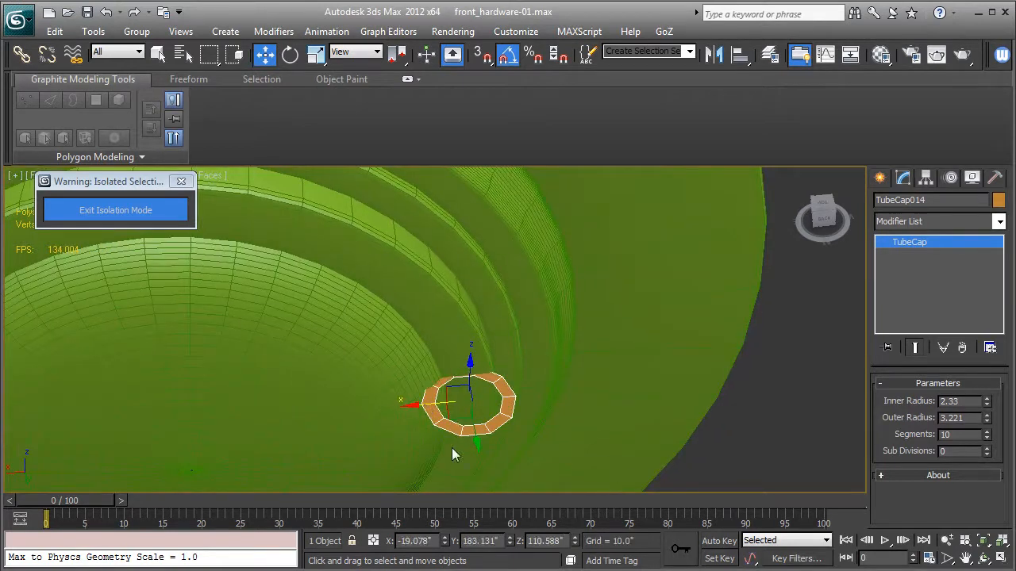
left_click_drag(476, 450, 480, 458)
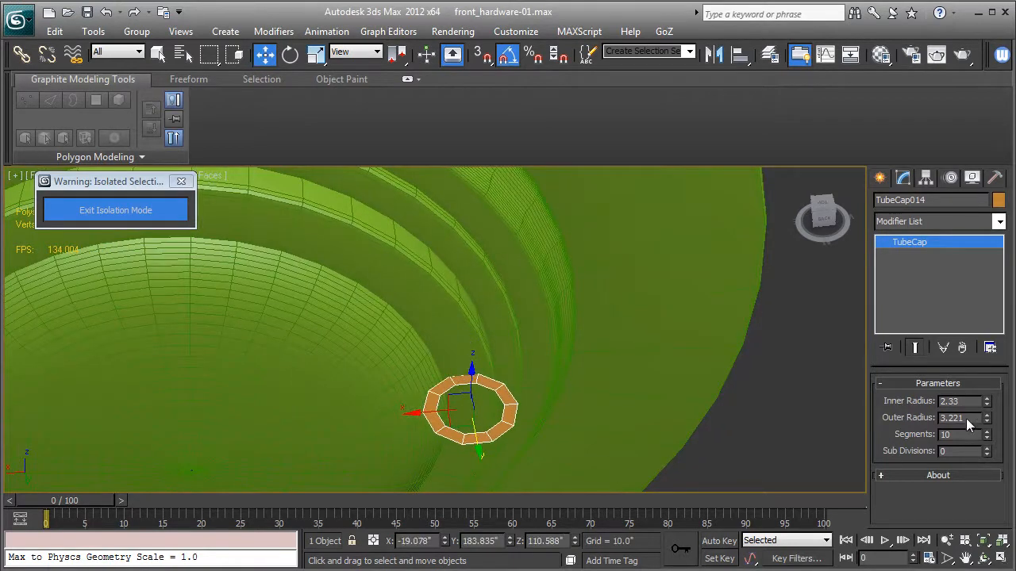
Step: Reduce the ring's outer radius to 2.521 and inner radius to 1.73, and shift it along Y to about 182.90"
mouse_move(988, 428)
left_mouse_down()
mouse_move(989, 407)
mouse_move(990, 434)
left_mouse_up()
middle_click_drag(320, 454, 408, 466, "alt")
left_click_drag(515, 431, 504, 425)
middle_click_drag(503, 424, 476, 318, "alt")
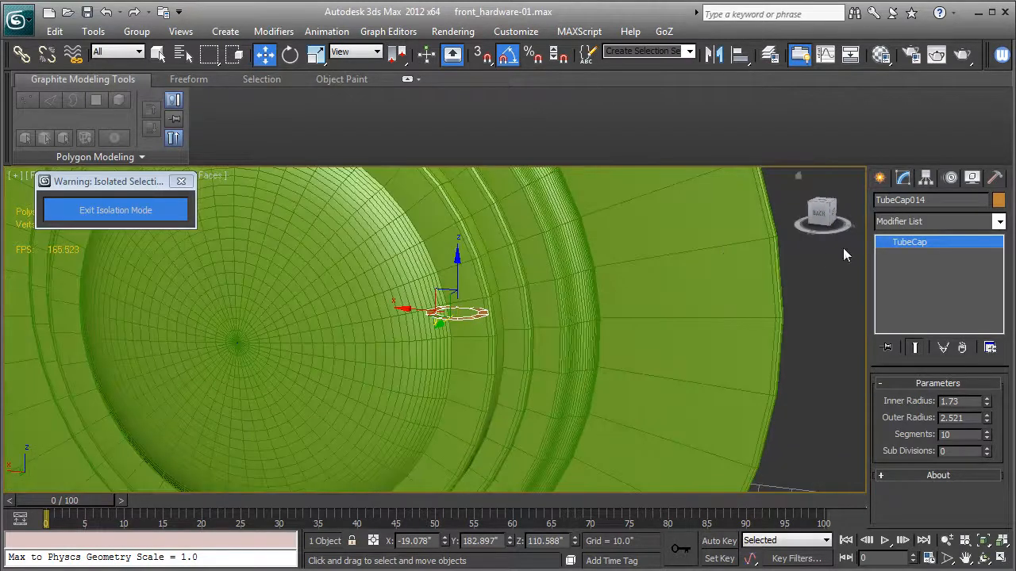
Step: Convert the ring to an Editable Poly object
right_click(902, 239)
left_click(956, 360)
left_click(913, 242)
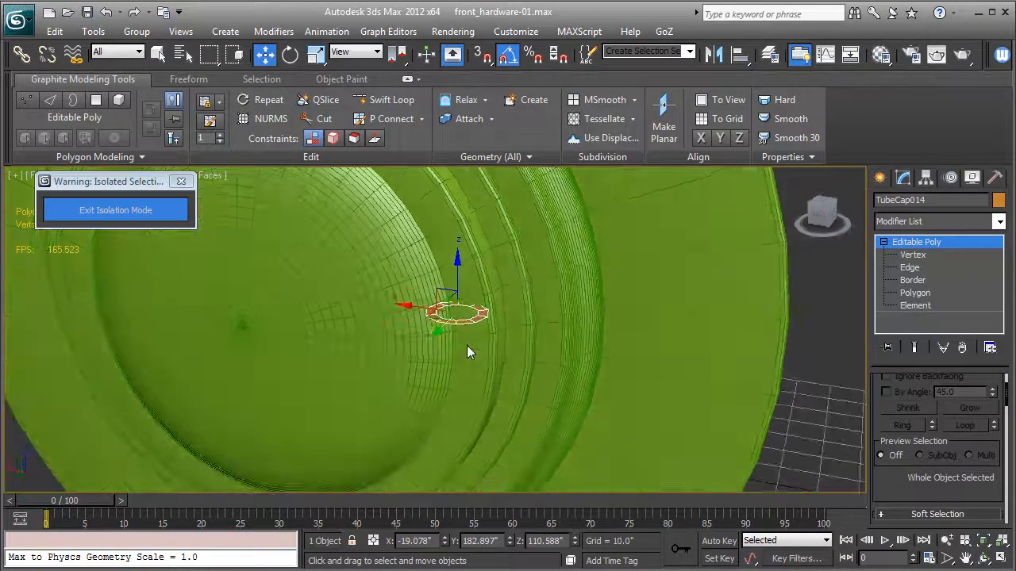
Step: Clone the ring once straight down along Z, placing the duplicate at about 107.22"
middle_click_drag(466, 347, 436, 357, "alt")
middle_click_drag(544, 357, 552, 352)
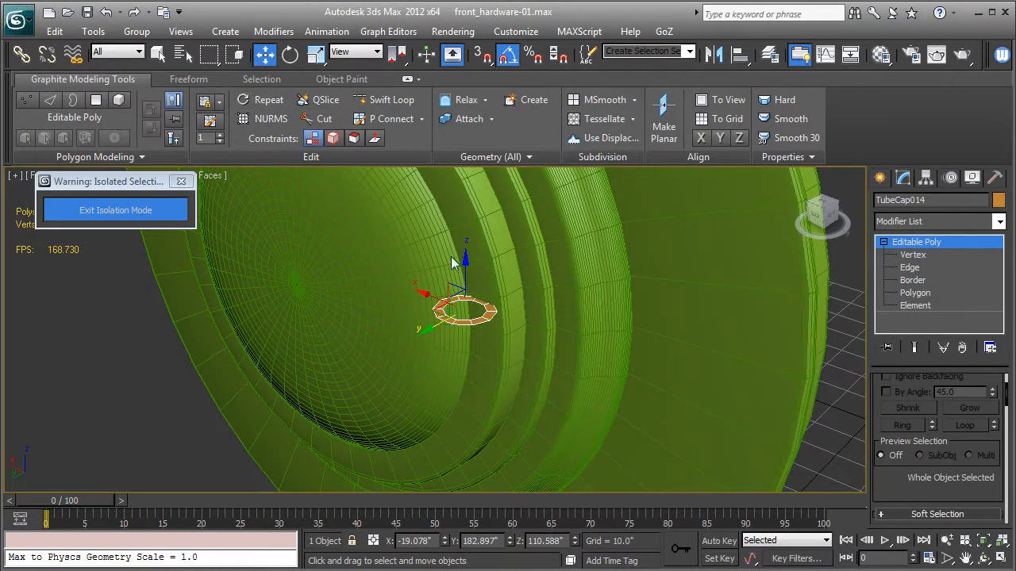
left_click_drag(464, 268, 460, 298, "shift")
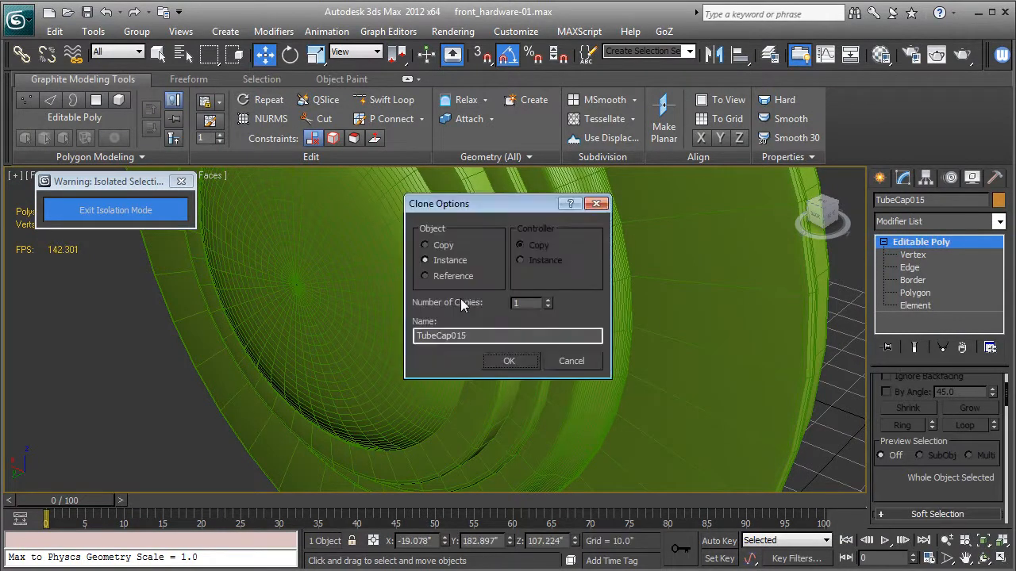
left_click(508, 363)
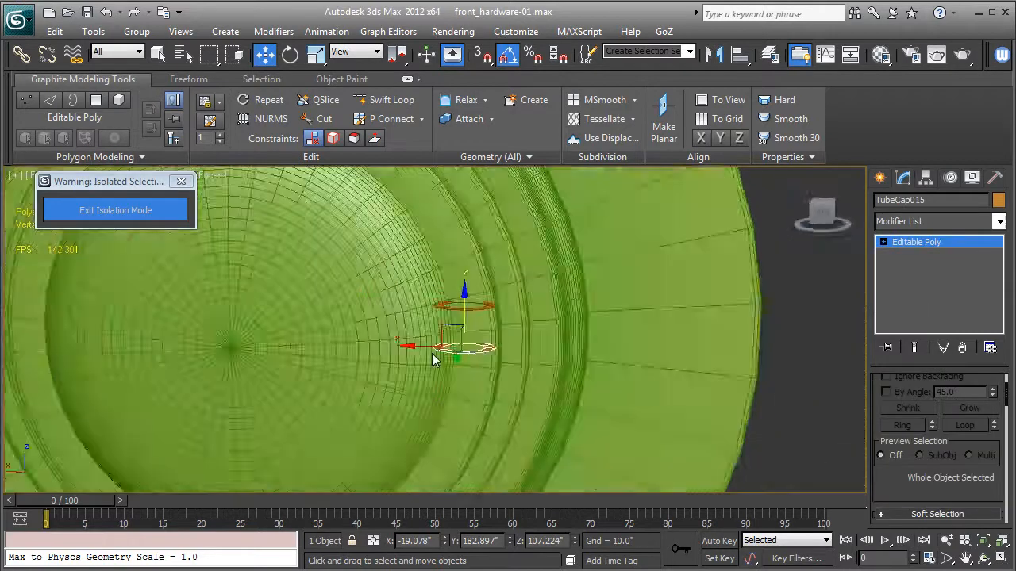
mouse_move(432, 354)
middle_mouse_down("alt")
mouse_move(404, 360)
mouse_move(426, 356)
mouse_move(419, 349)
middle_mouse_up("alt")
scroll(420, 363, "up", 3)
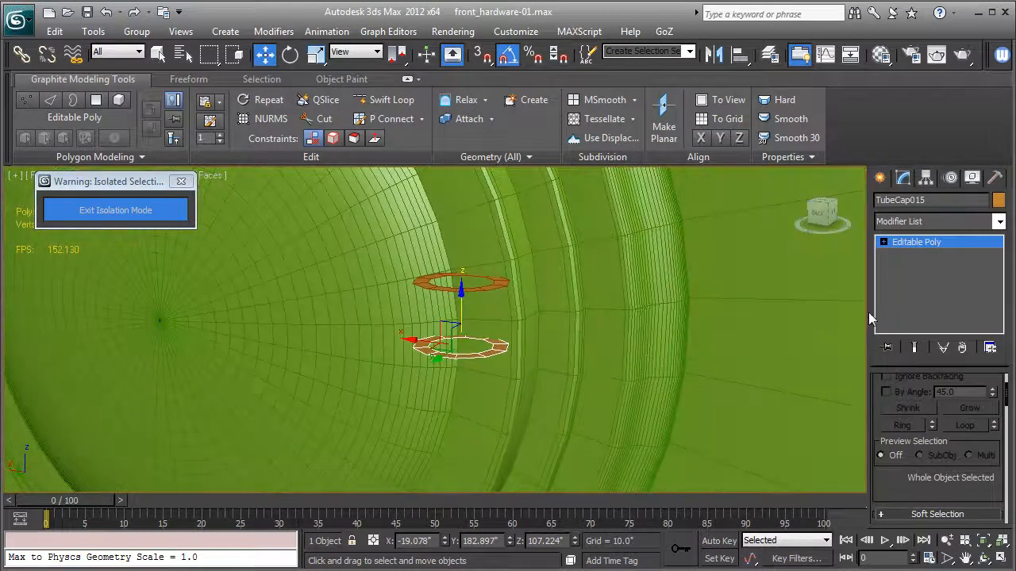
Step: Select all polygons of the lower ring and flip their normals
key("1")
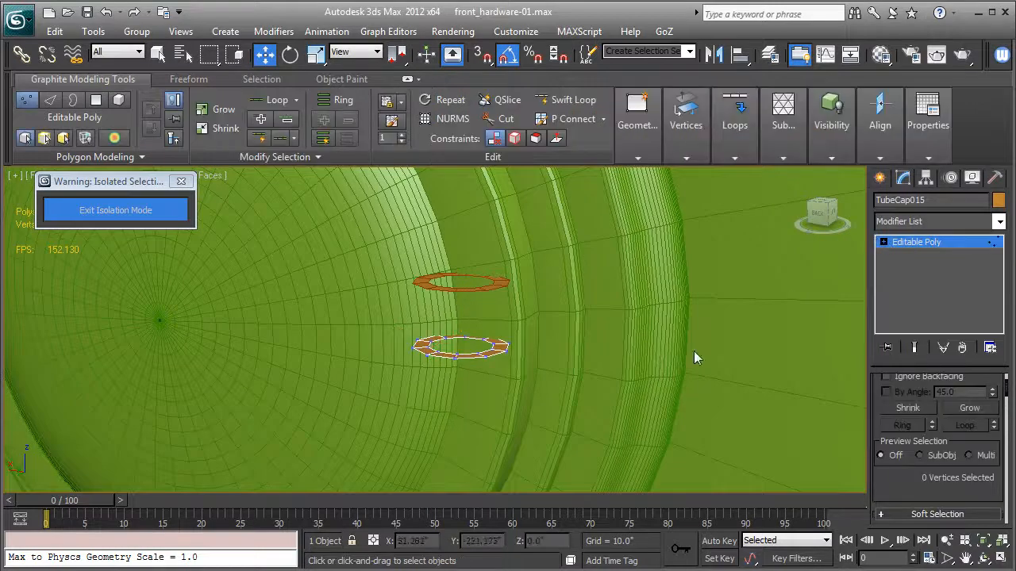
left_click(884, 242)
left_click(915, 293)
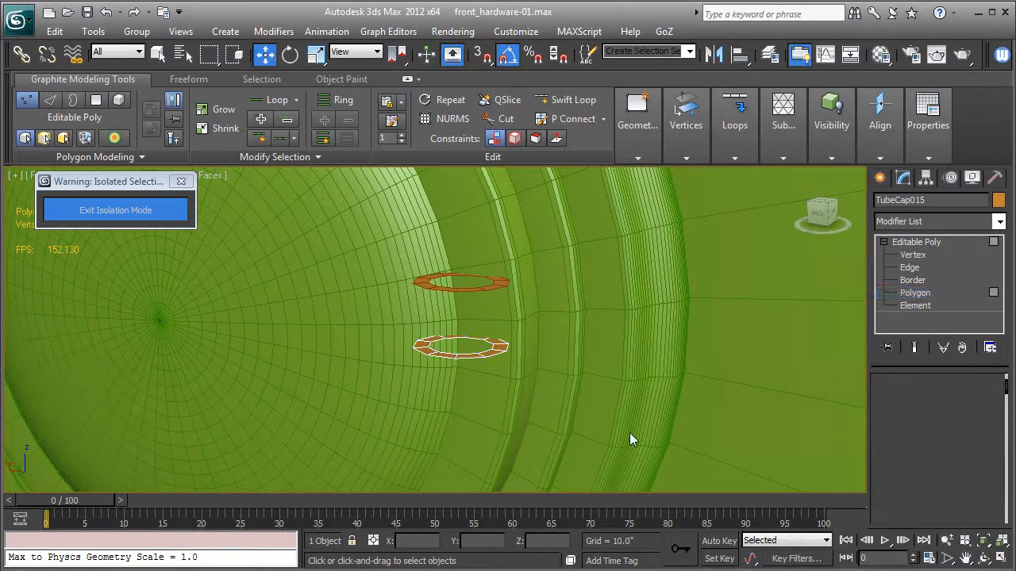
left_click_drag(630, 438, 341, 328)
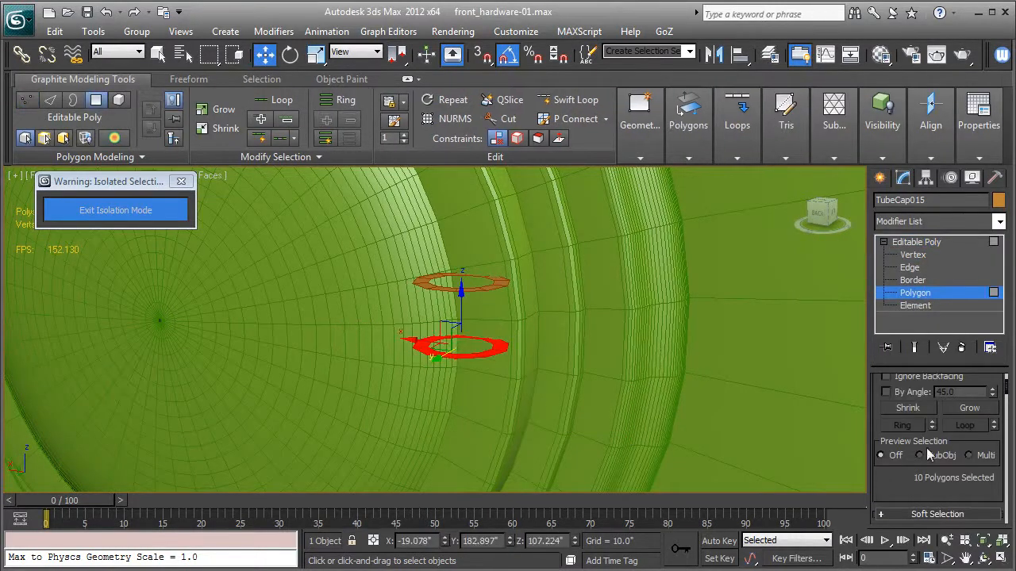
scroll(915, 481, "down", 5)
left_click(970, 427)
Step: Attach the upper ring to the lower ring's Editable Poly
left_click(917, 242)
scroll(904, 476, "down", 5)
left_click(903, 487)
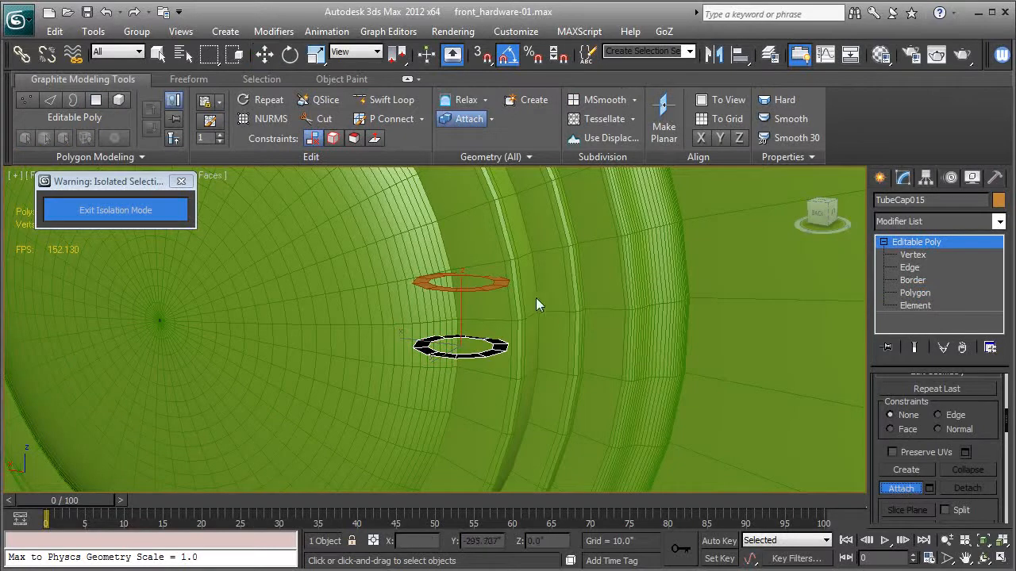
left_click(503, 284)
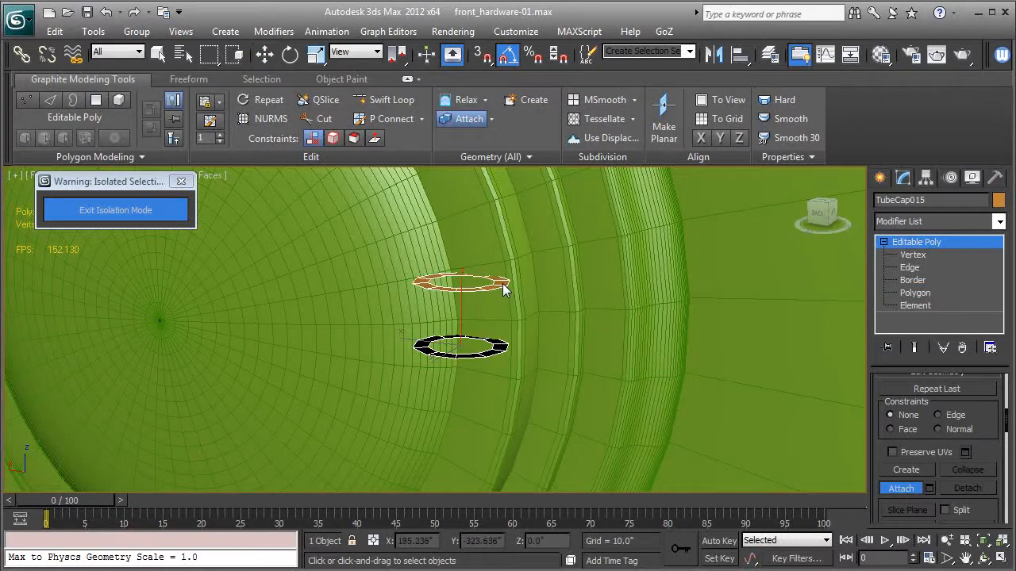
Step: Select three matching outer edges on both the upper and lower rings, six edges in all
left_click(909, 268)
middle_click_drag(751, 304, 653, 368, "alt")
key("F3")
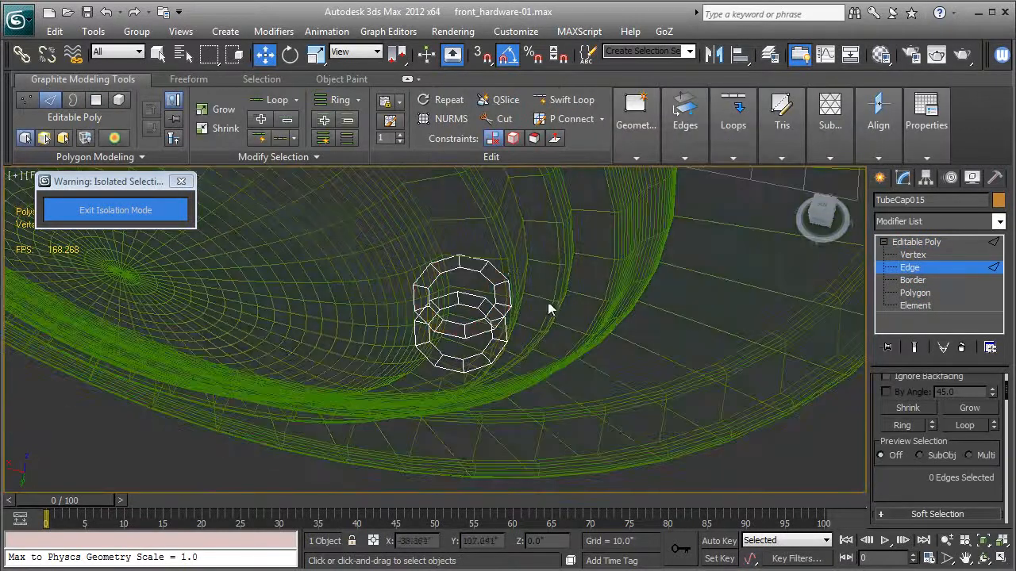
left_click(446, 259)
left_click(471, 259, "ctrl")
left_click(497, 270, "ctrl")
middle_click_drag(486, 357, 455, 330, "alt")
left_click(464, 322, "ctrl")
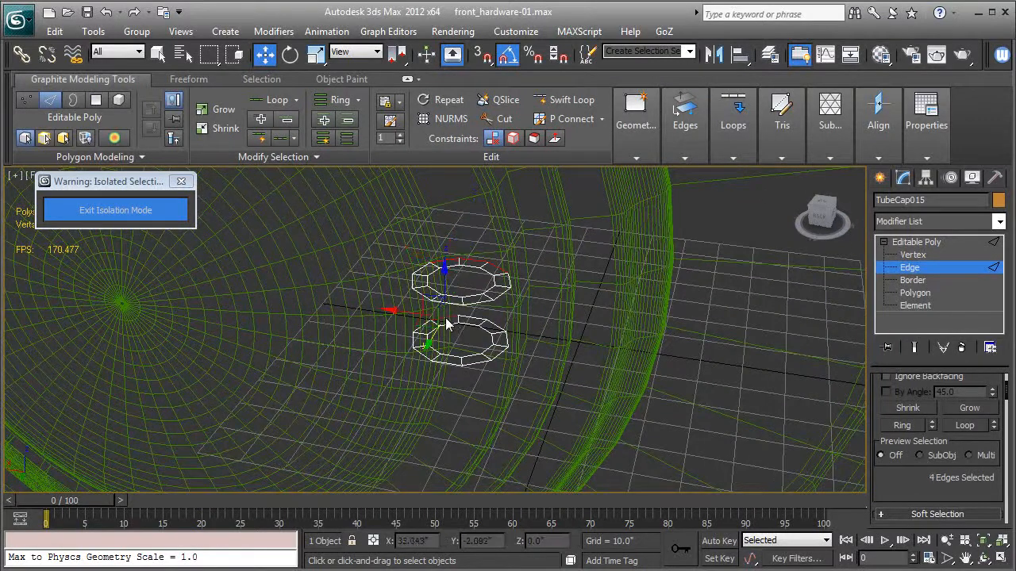
left_click(492, 323, "ctrl")
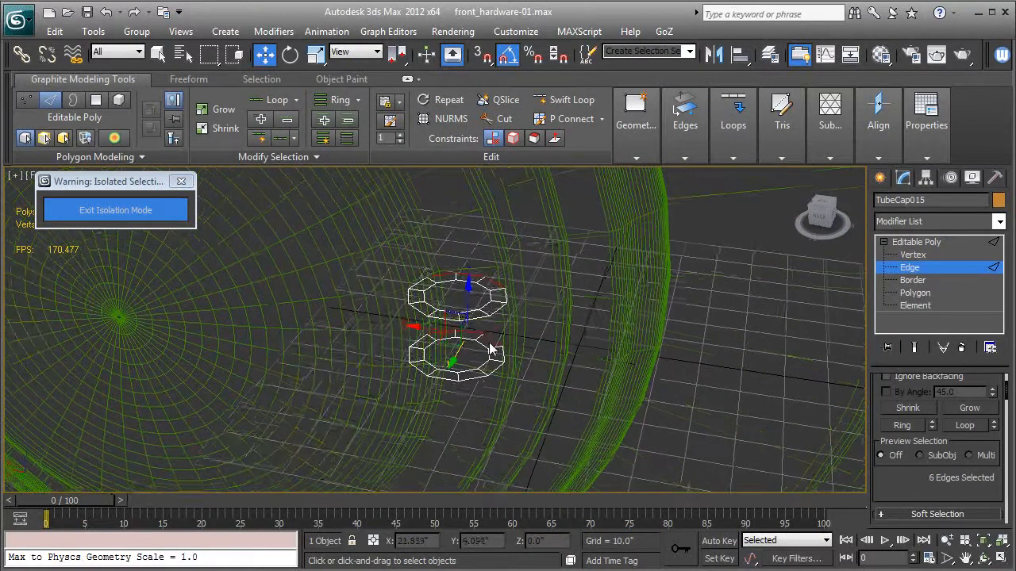
Step: Isolate the attached rings from the boiler cover, with shaded display turned back on
scroll(493, 325, "up", 5)
key("F3")
middle_click_drag(488, 350, 480, 334, "alt")
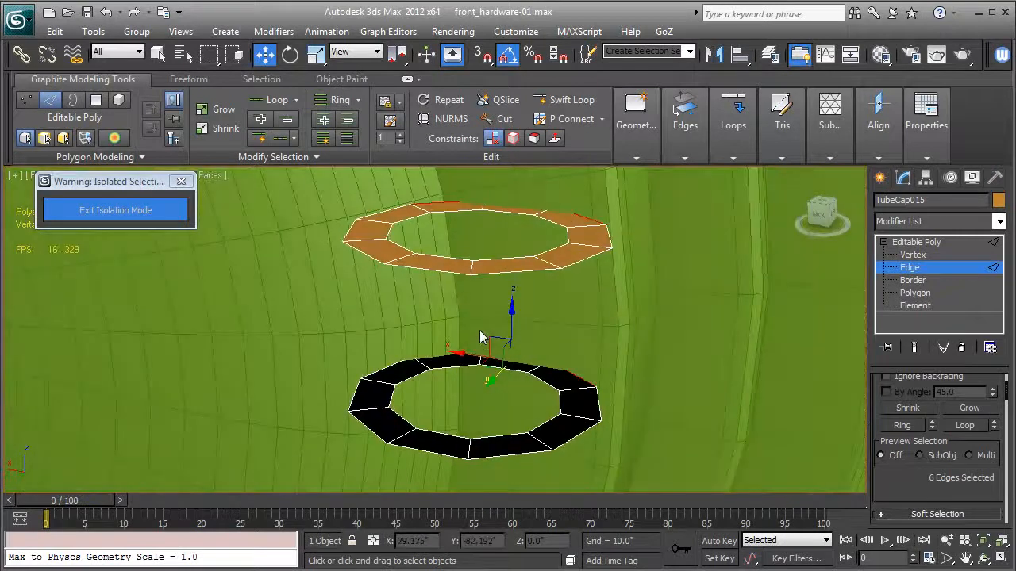
left_click(131, 210)
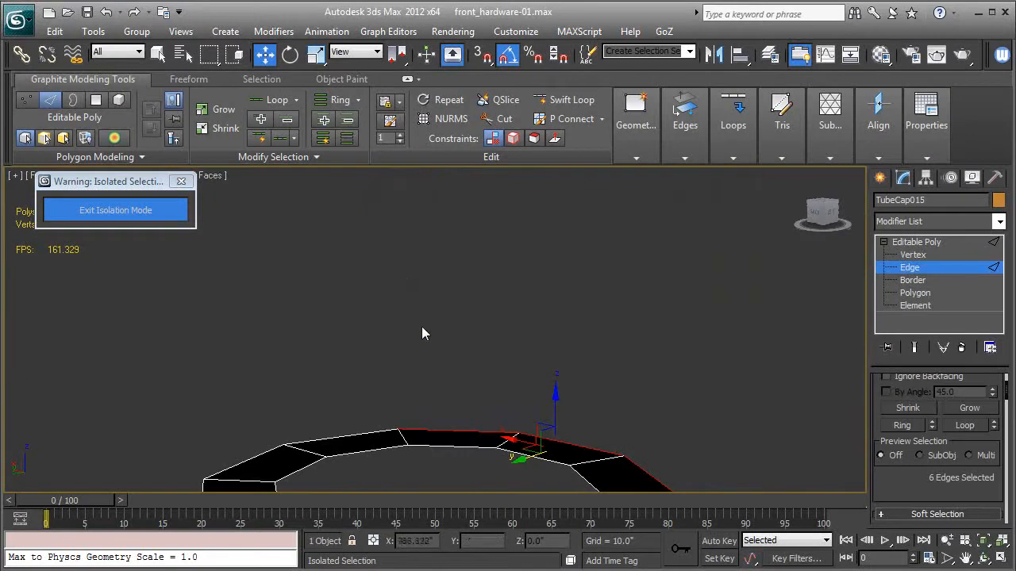
Step: Bridge the selected outer edges of the two rings with 3 segments
middle_click_drag(434, 349, 441, 413, "alt")
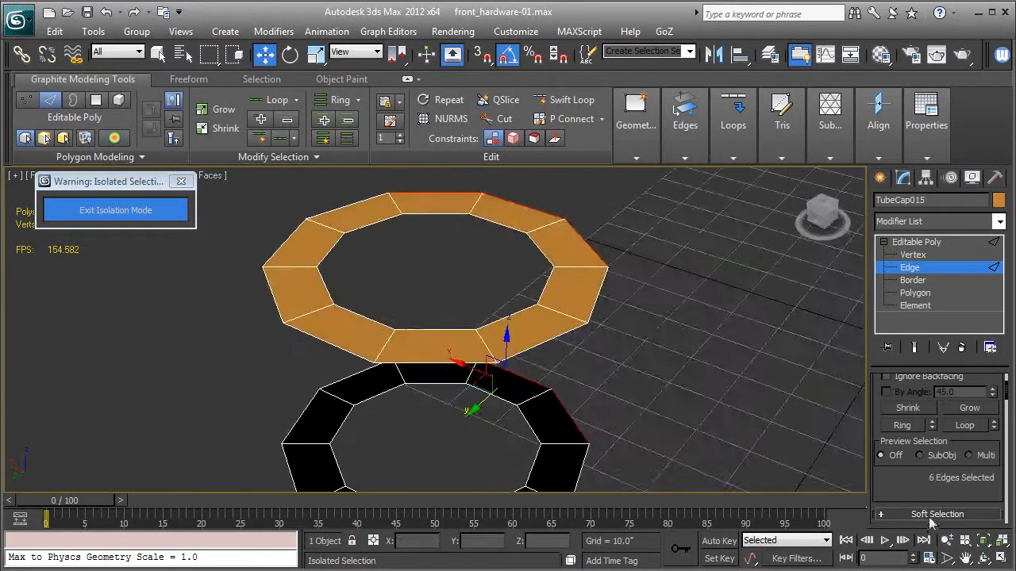
scroll(910, 469, "down", 1)
scroll(910, 470, "down", 3)
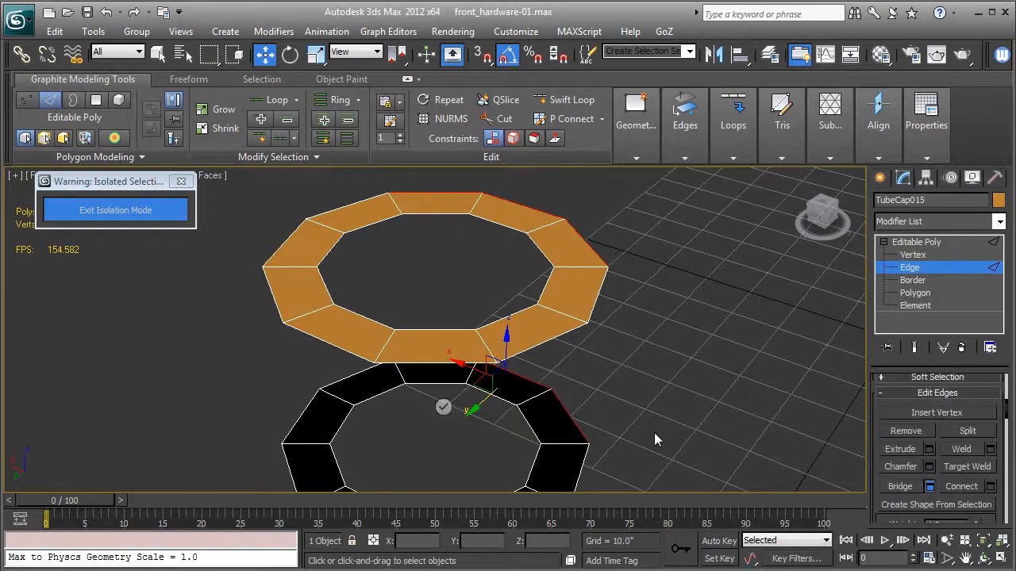
left_click(929, 486)
middle_click_drag(802, 441, 603, 385, "alt")
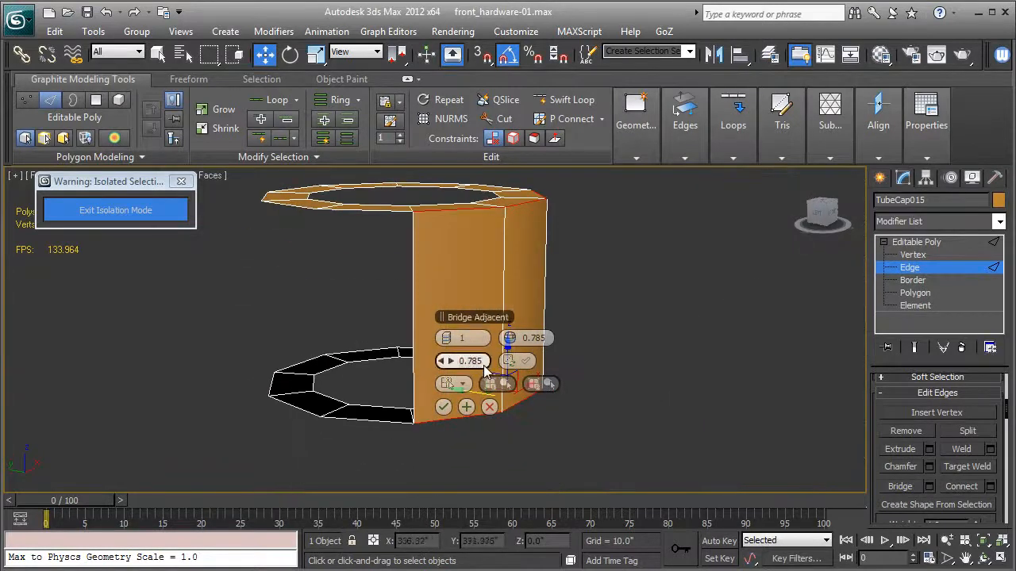
left_click(455, 338)
left_click(454, 338)
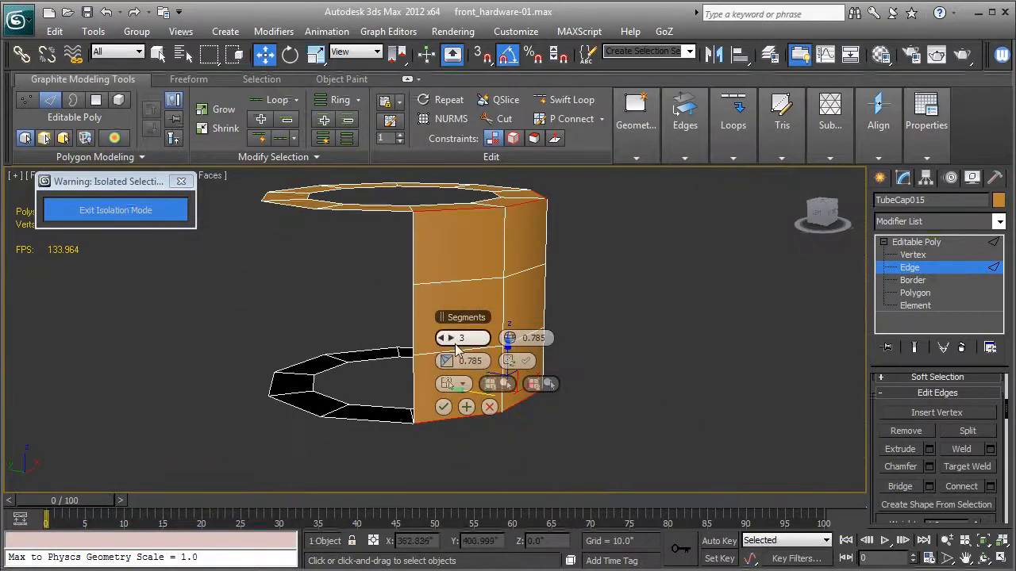
left_click(443, 406)
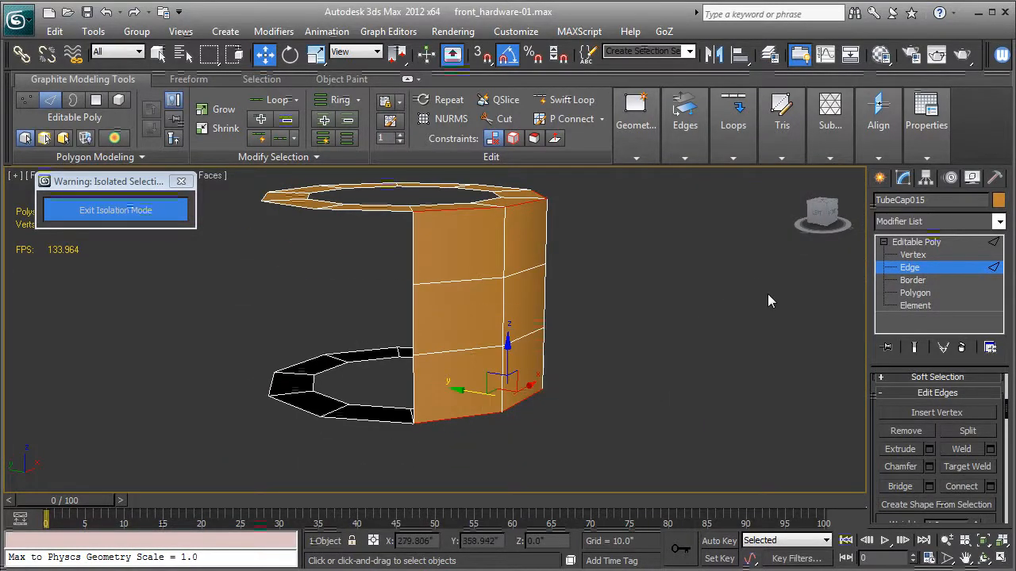
Step: Move the bridge's upper edge loop up close to the top ring and its lower loop down close to the bottom ring
left_click(468, 279)
double_click(468, 280)
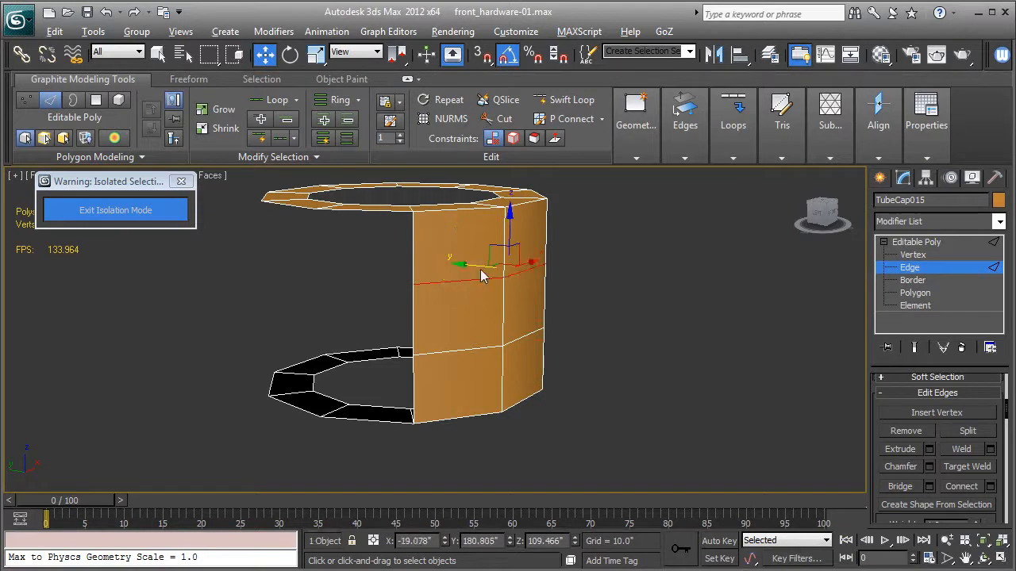
left_click_drag(511, 230, 521, 169)
double_click(478, 350)
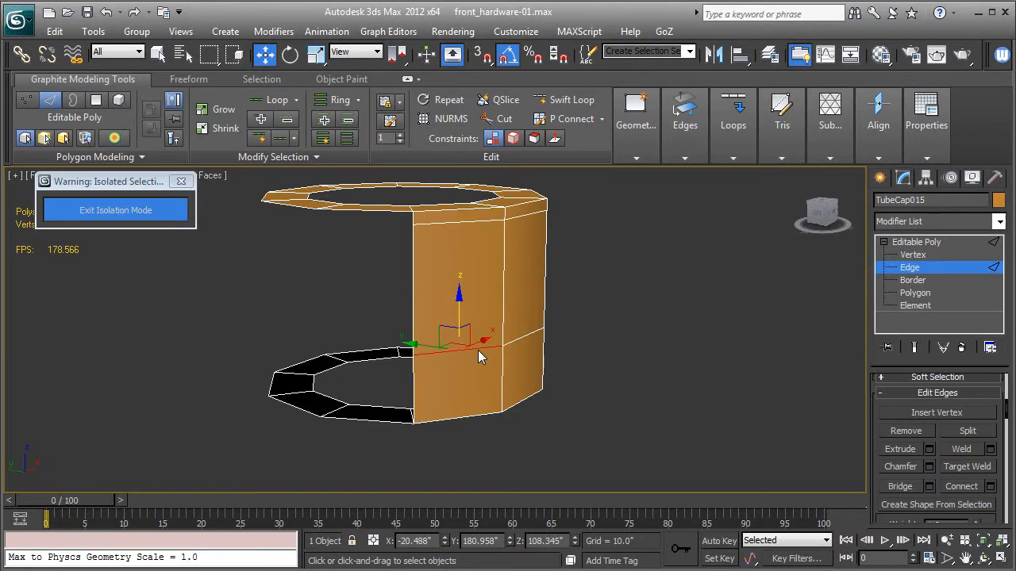
left_click_drag(508, 294, 510, 341)
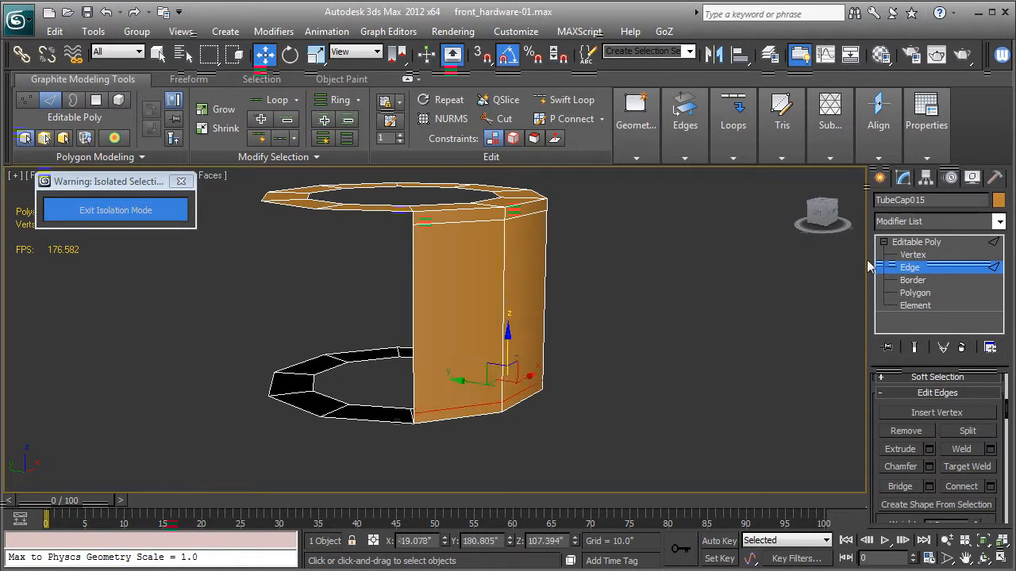
Step: Add a Shell modifier to the whole bracket object, set its outer amount to 0 and hide the edged faces
left_click(913, 242)
middle_click_drag(436, 347, 607, 355, "alt")
key("F4")
left_click(888, 221)
type("sh")
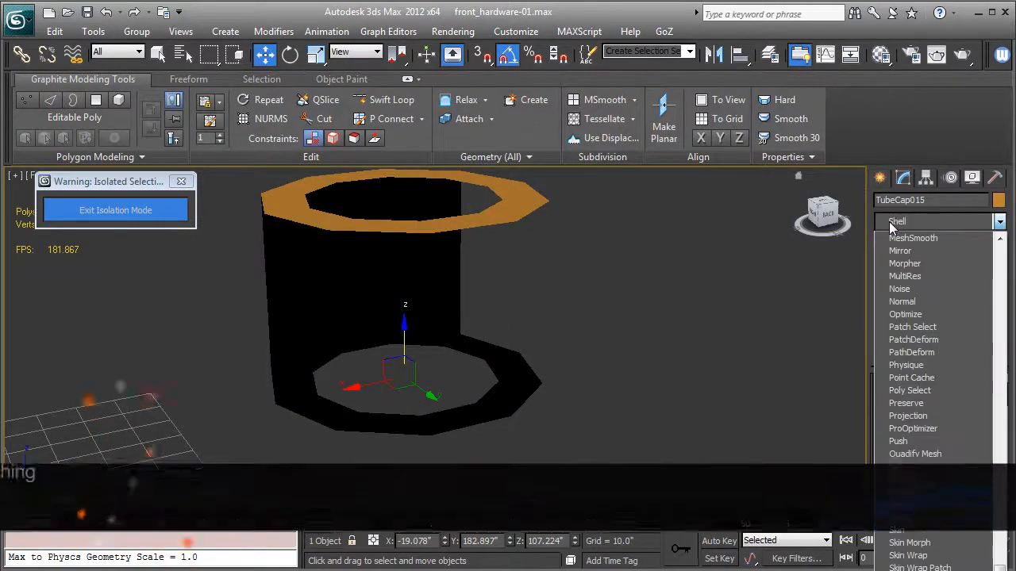
key("Return")
right_click(989, 424)
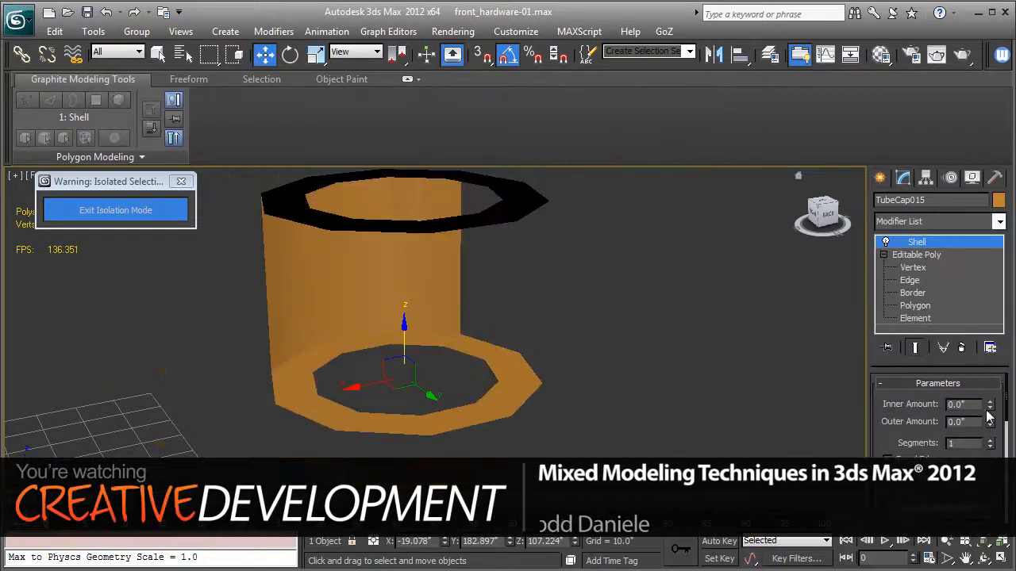
Step: Set the Shell's inner amount to 0.24 inches and its segments to 3, with edged faces displayed
left_click(990, 401)
left_click(990, 401)
left_click_drag(991, 401, 999, 384)
key("F4")
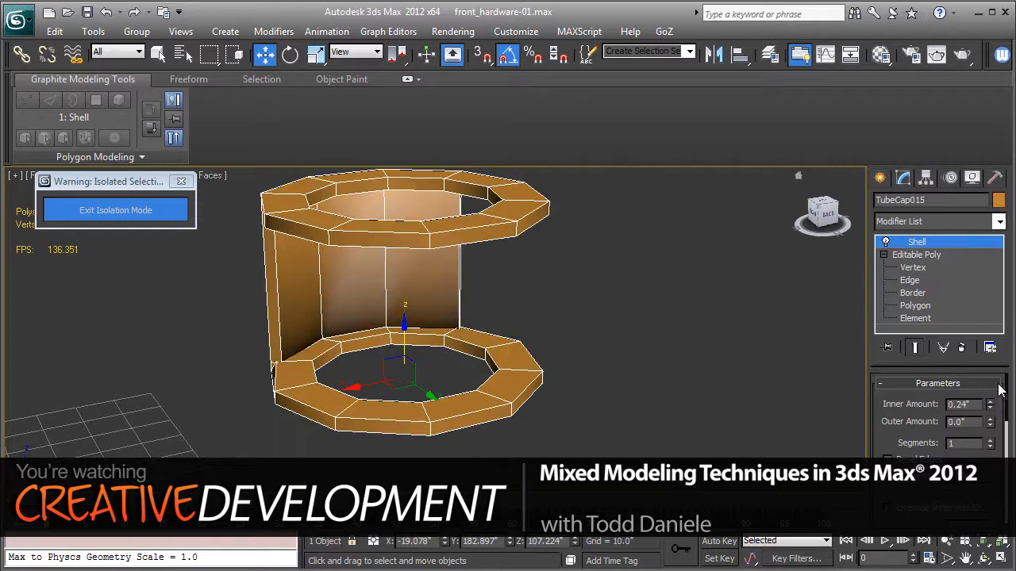
left_click(991, 441)
left_click(992, 441)
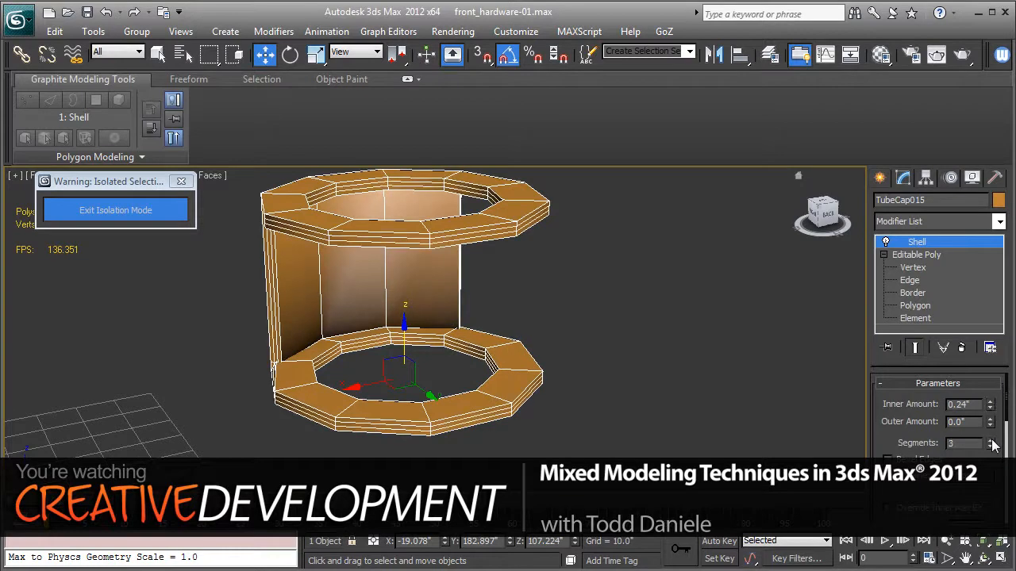
Step: Add a TurboSmooth modifier above the bracket's Shell, with edged faces hidden, and exit isolation mode
left_click(924, 222)
type("tu")
key("Return")
key("F4")
middle_click_drag(679, 435, 544, 441, "alt")
left_click(111, 215)
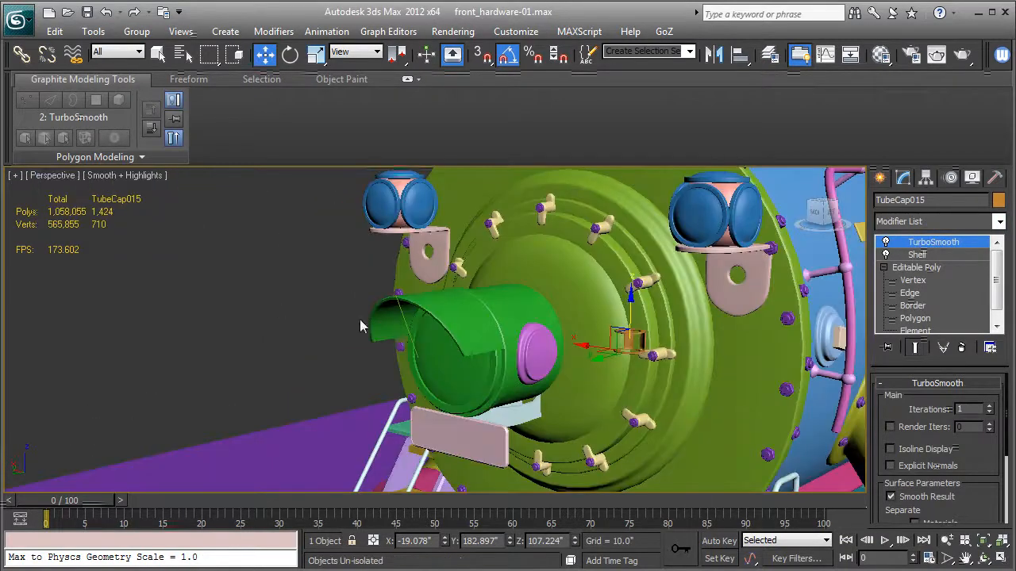
Step: Frame the smoothed bracket beside the boiler cover and show its edged faces
middle_click_drag(394, 340, 448, 397, "alt")
key("z")
mouse_move(389, 435)
left_mouse_down()
mouse_move(378, 423)
mouse_move(373, 432)
left_mouse_up()
key("F4")
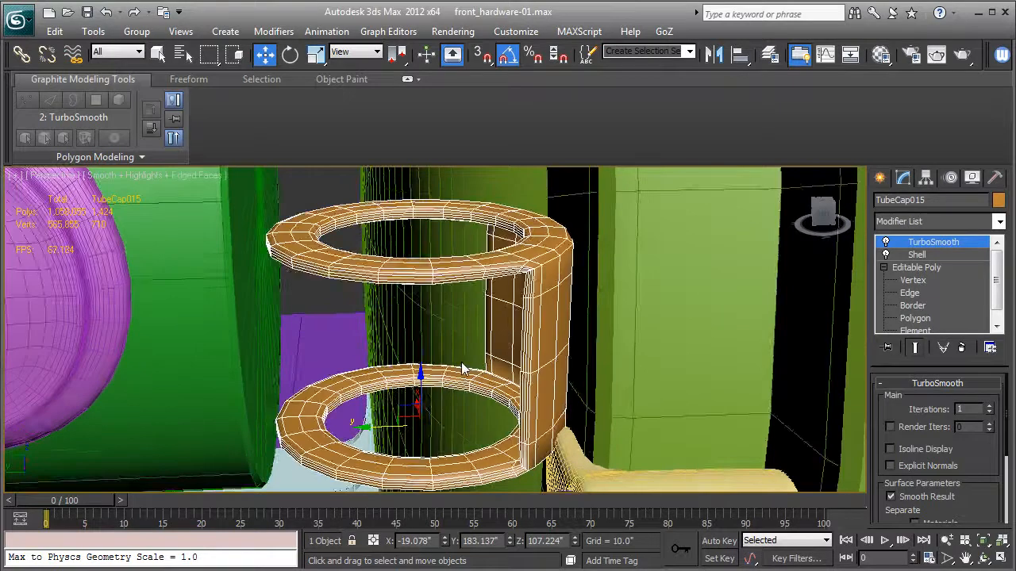
middle_click_drag(465, 365, 466, 405, "alt")
Step: Select the two vertical side edges of the bridge wall and move them back along Y toward the boiler cover
left_click(910, 293)
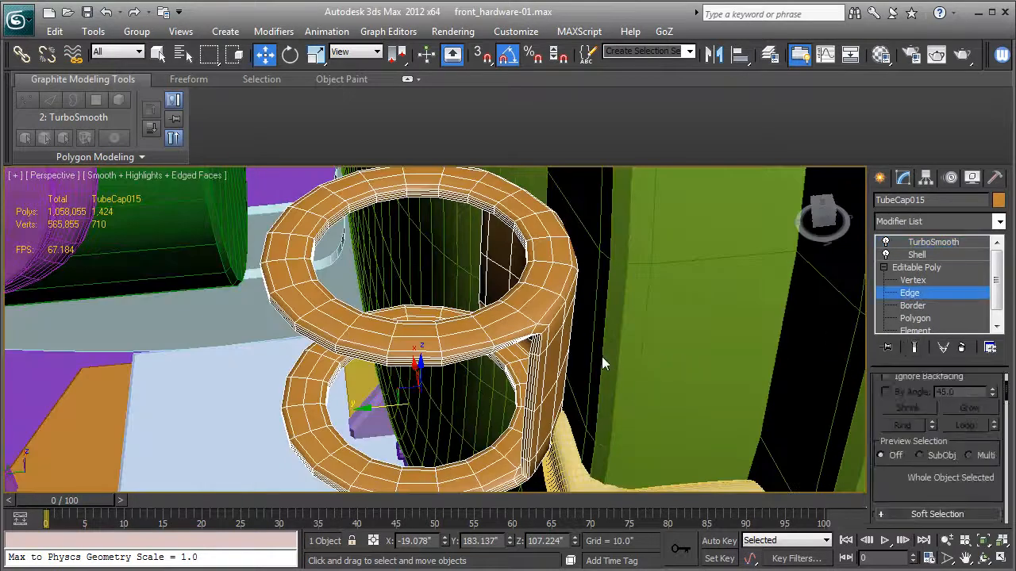
mouse_move(577, 362)
middle_mouse_down("alt")
mouse_move(567, 360)
mouse_move(569, 345)
middle_mouse_up("alt")
left_click(503, 373)
key("z")
middle_click_drag(419, 405, 479, 341)
left_click(424, 287, "ctrl")
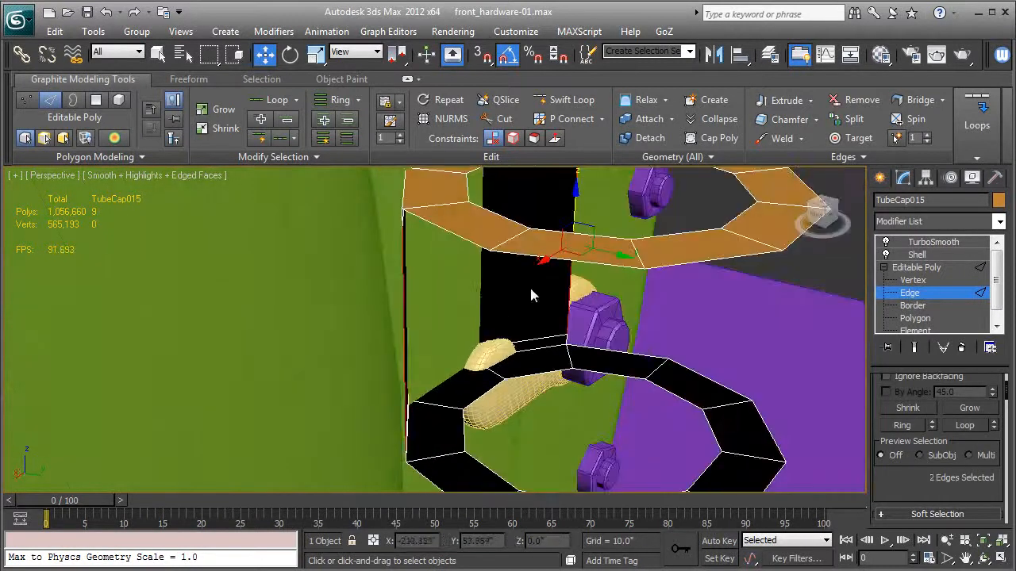
left_click_drag(617, 255, 601, 254)
middle_click_drag(600, 254, 394, 293, "alt")
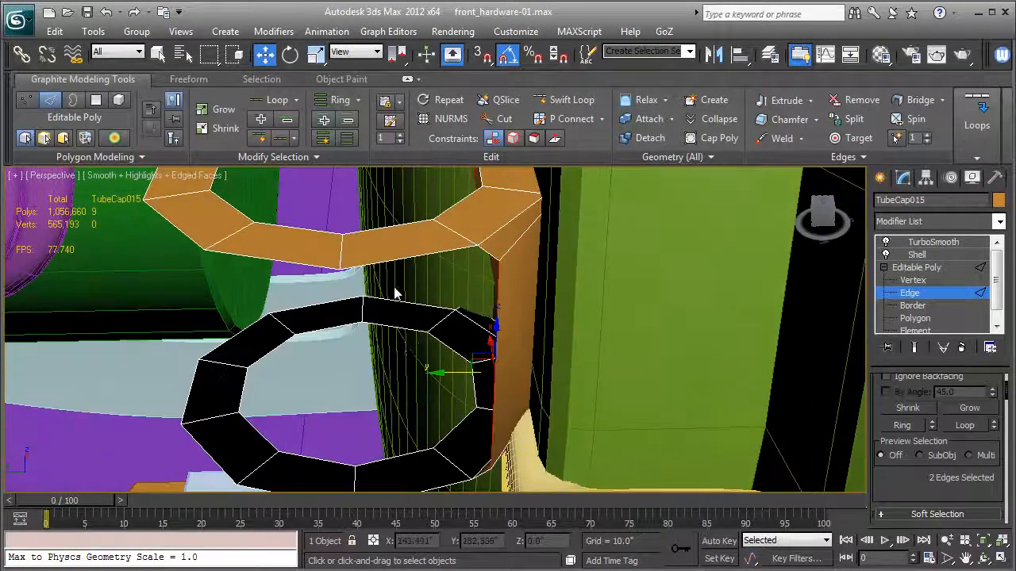
left_click_drag(442, 381, 465, 377)
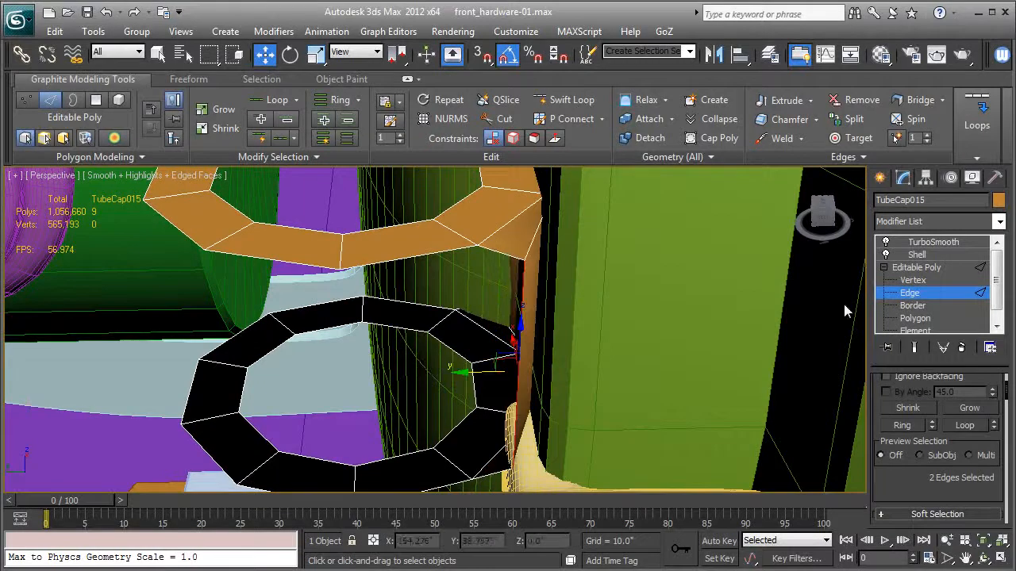
Step: Show the smoothed end result while editing edges and move the two side edges farther back along Y
left_click(912, 268)
left_click(920, 242)
middle_click_drag(667, 309, 699, 334, "alt")
left_click(909, 292)
left_click(915, 347)
left_click_drag(468, 339, 505, 336)
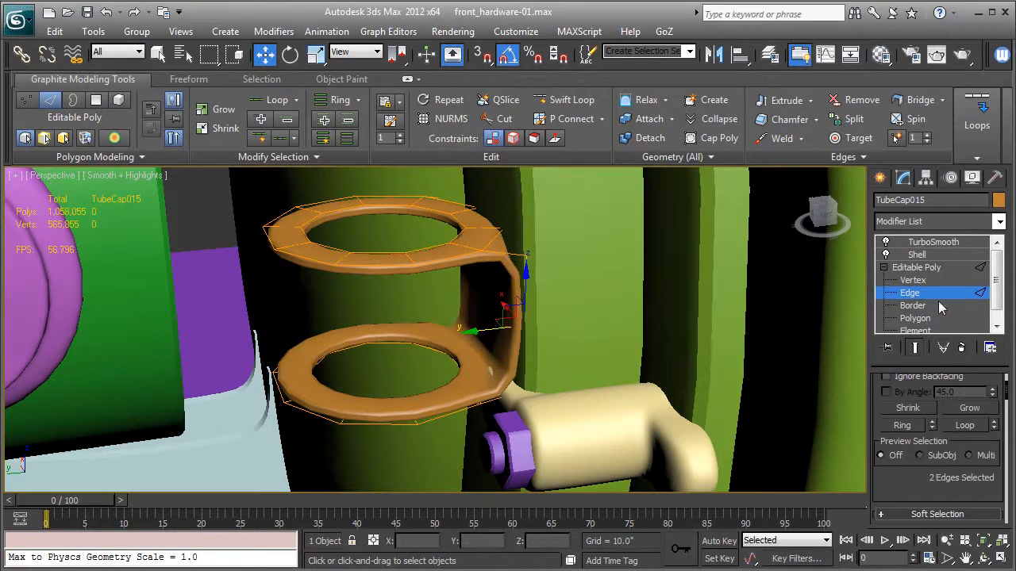
Step: Raise the bracket's TurboSmooth iterations to 2
left_click(933, 243)
left_click(989, 407)
mouse_move(459, 381)
middle_mouse_down("alt")
mouse_move(598, 347)
mouse_move(571, 358)
mouse_move(589, 356)
middle_mouse_up("alt")
left_click(913, 280)
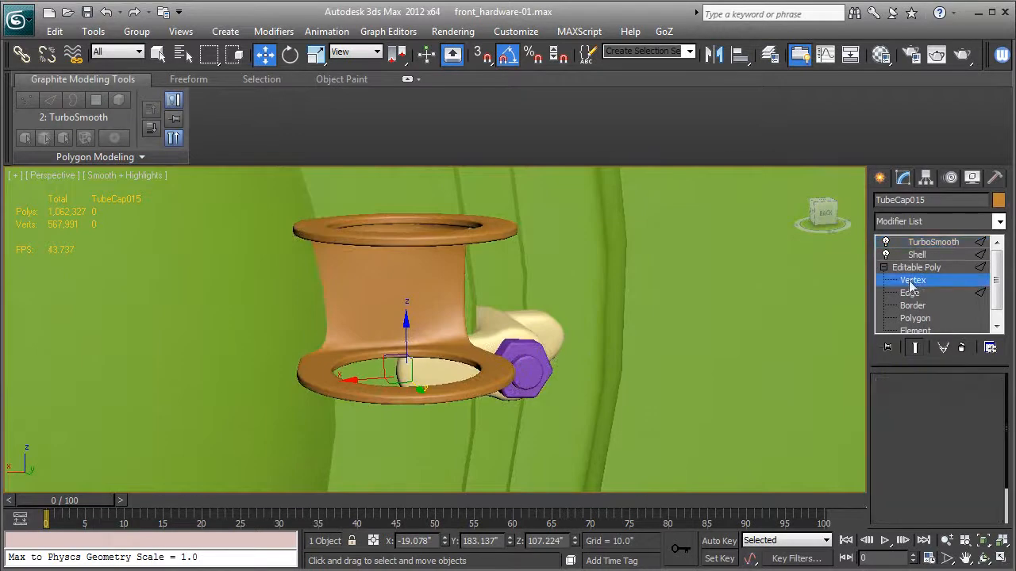
key("F3")
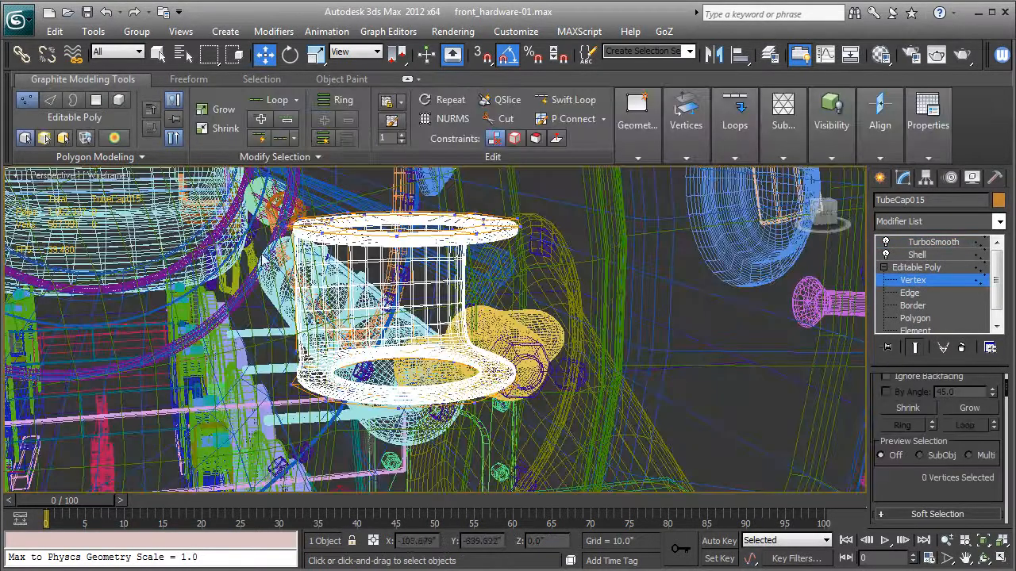
key("F3")
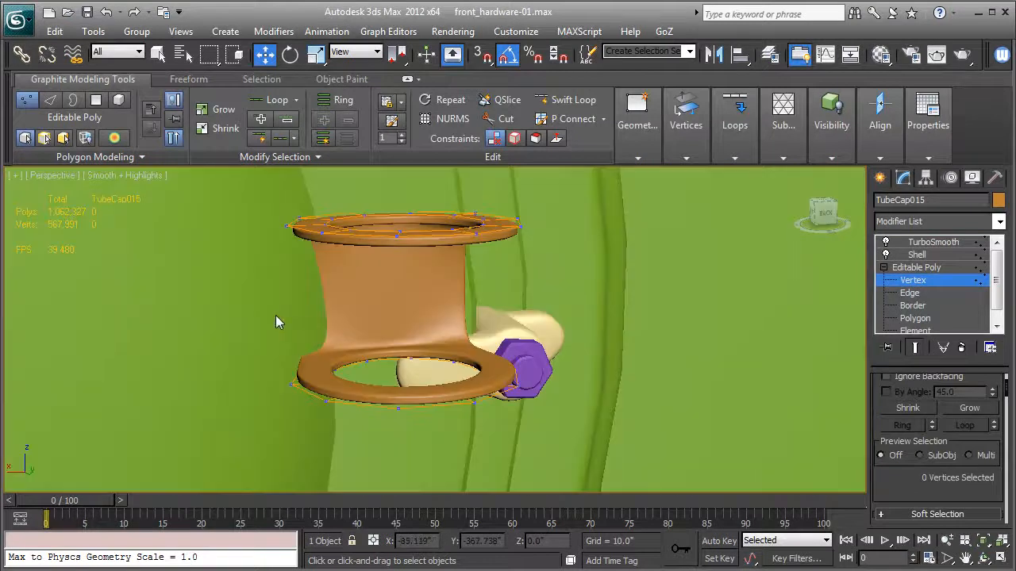
left_click(916, 268)
left_click(933, 242)
Step: Scale the whole bracket down uniformly to about 93 percent
middle_click_drag(562, 273, 385, 250, "alt")
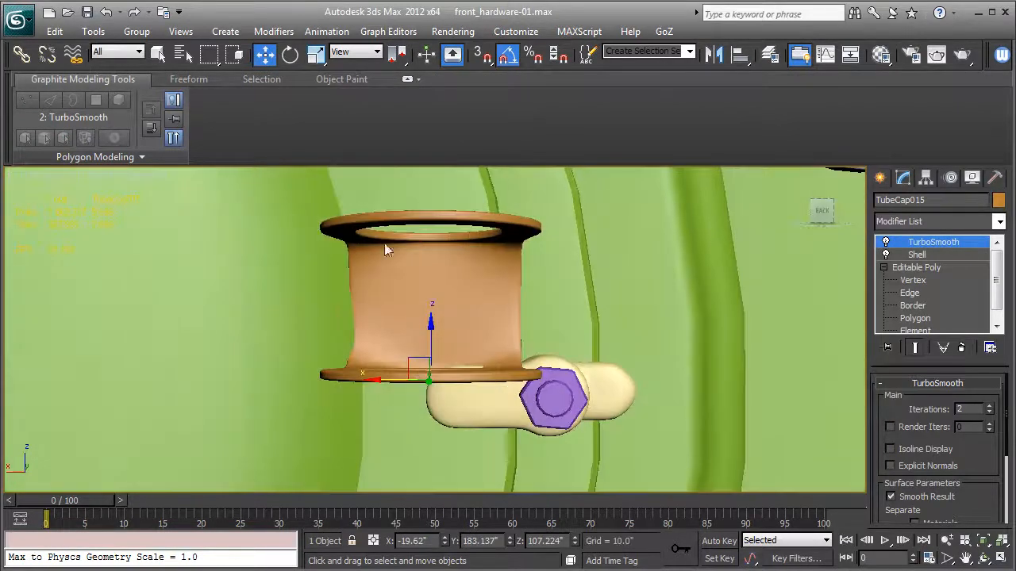
left_click(315, 53)
left_click_drag(442, 397, 442, 402)
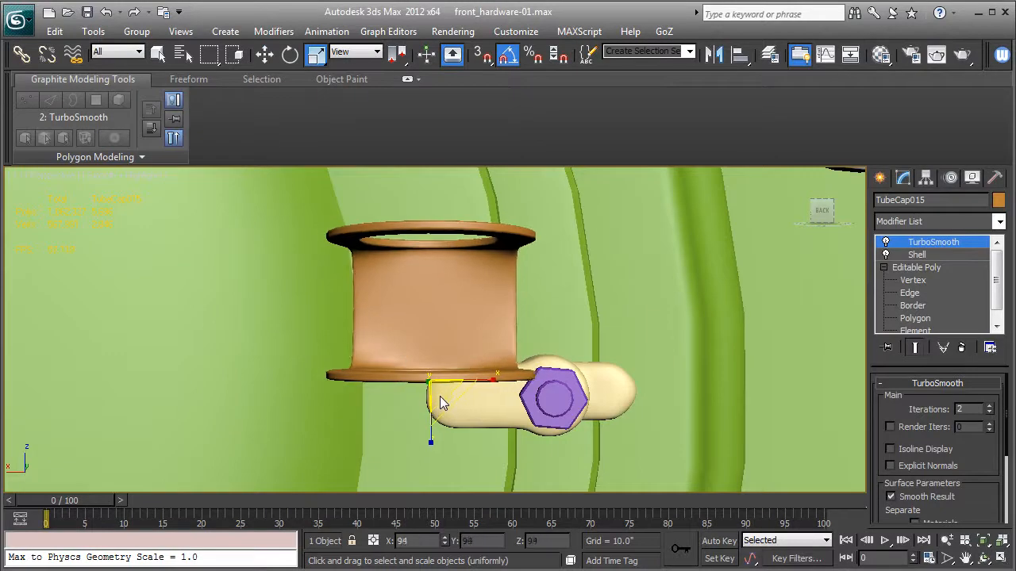
middle_click_drag(439, 397, 404, 380, "alt")
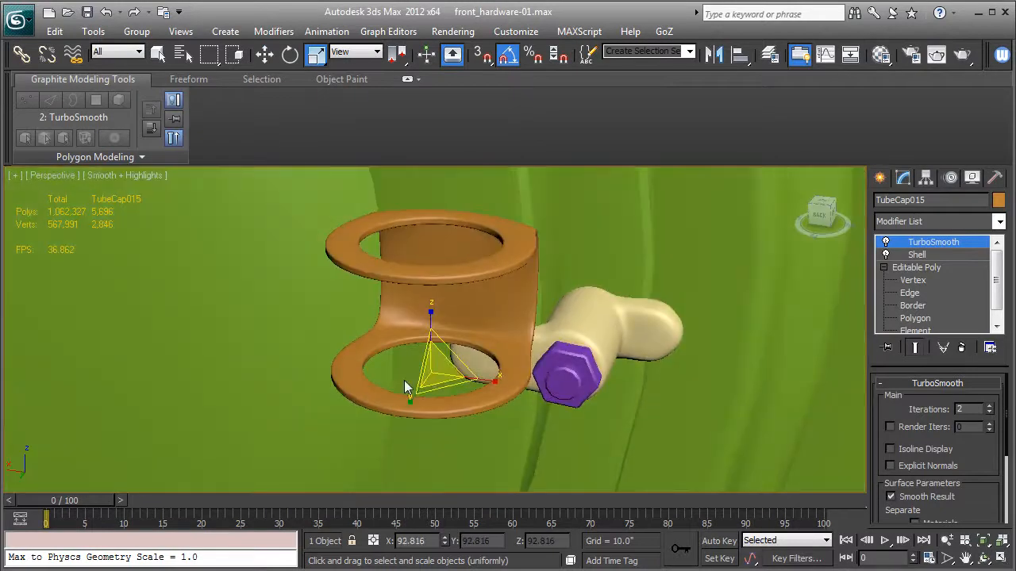
Step: Move the bracket back along Y to about 182.99 inches and up along Z to about 107.66 inches
left_click(265, 53)
middle_click_drag(579, 298, 489, 281, "alt")
left_click_drag(383, 384, 389, 383)
left_click_drag(437, 320, 437, 300)
middle_click_drag(437, 301, 524, 318, "alt")
middle_click_drag(530, 321, 509, 313, "alt")
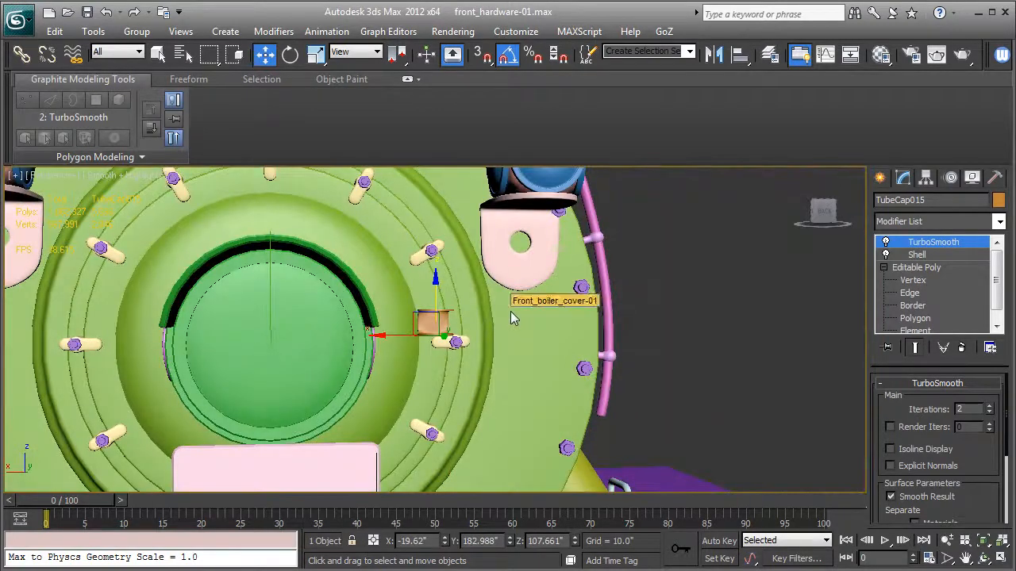
Step: In the back view, move the bracket up to a Z of about 110.14 inches and adjust X to about -19.07 inches
key("b")
key("z")
scroll(447, 318, "down", 5)
scroll(467, 317, "down", 6)
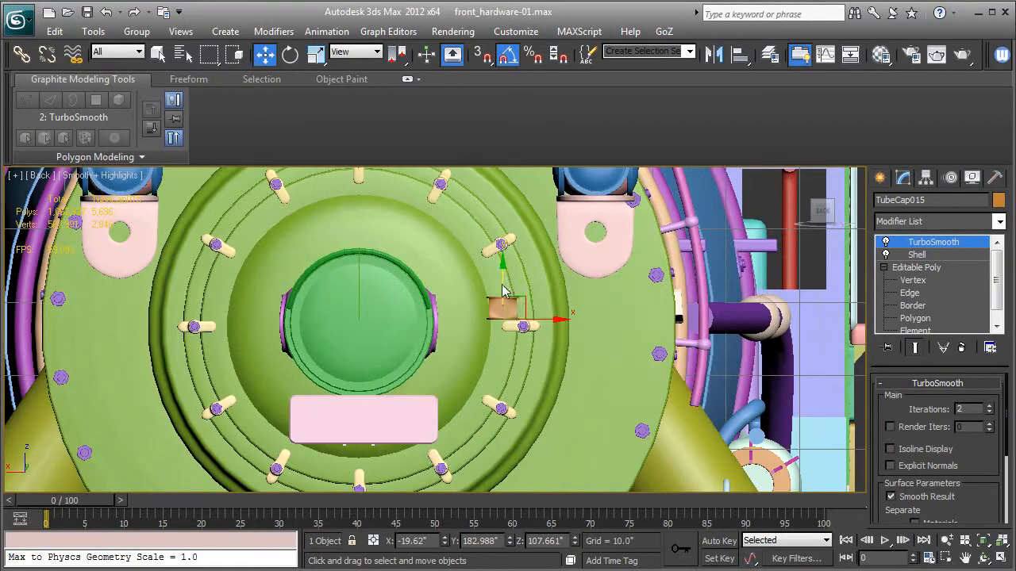
left_click_drag(502, 291, 496, 264)
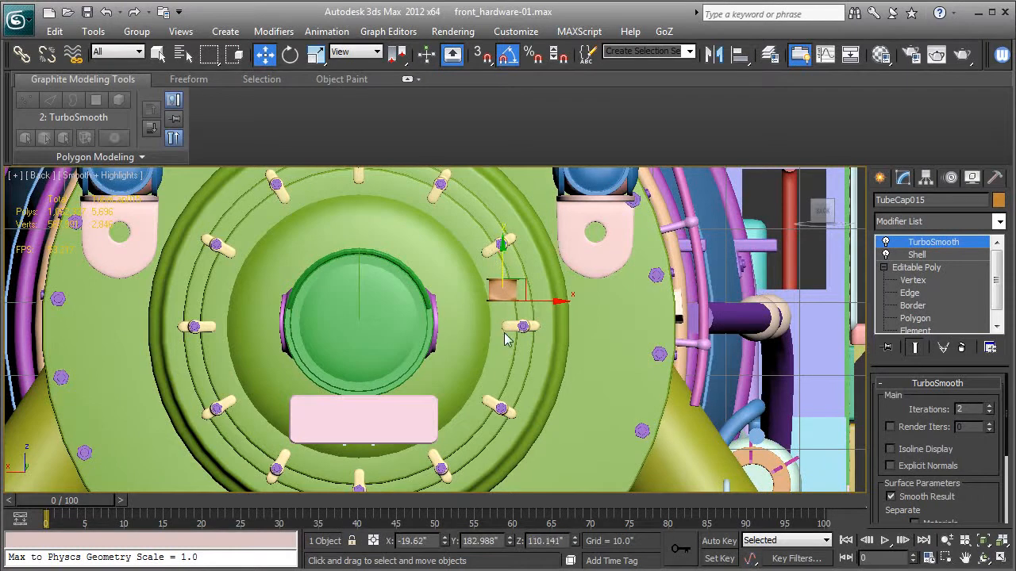
left_click_drag(542, 305, 539, 306)
Step: Try an independent copy of the bracket placed straight below the original, check it in perspective, and undo it
left_click_drag(500, 254, 499, 334, "shift")
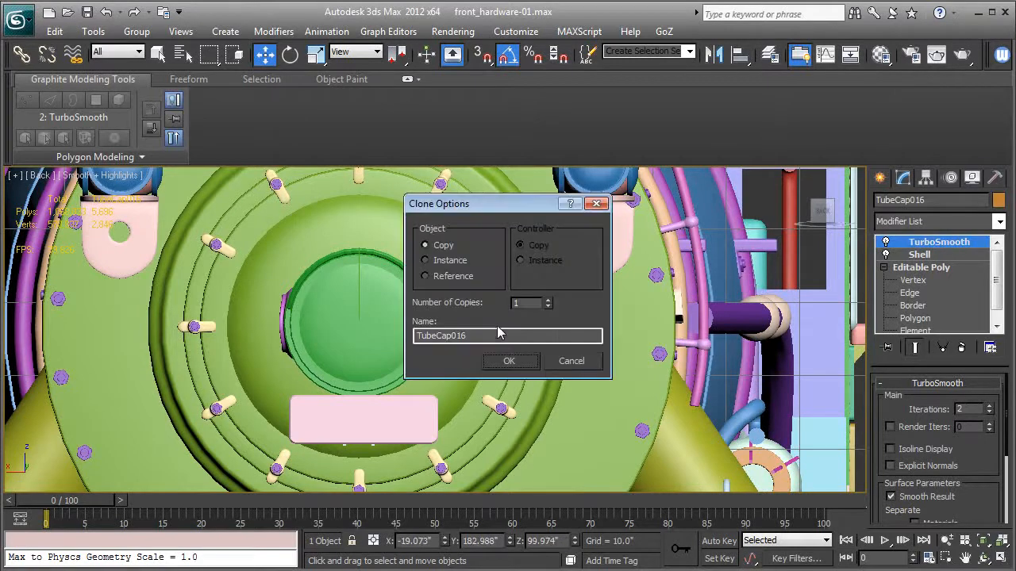
left_click(512, 360)
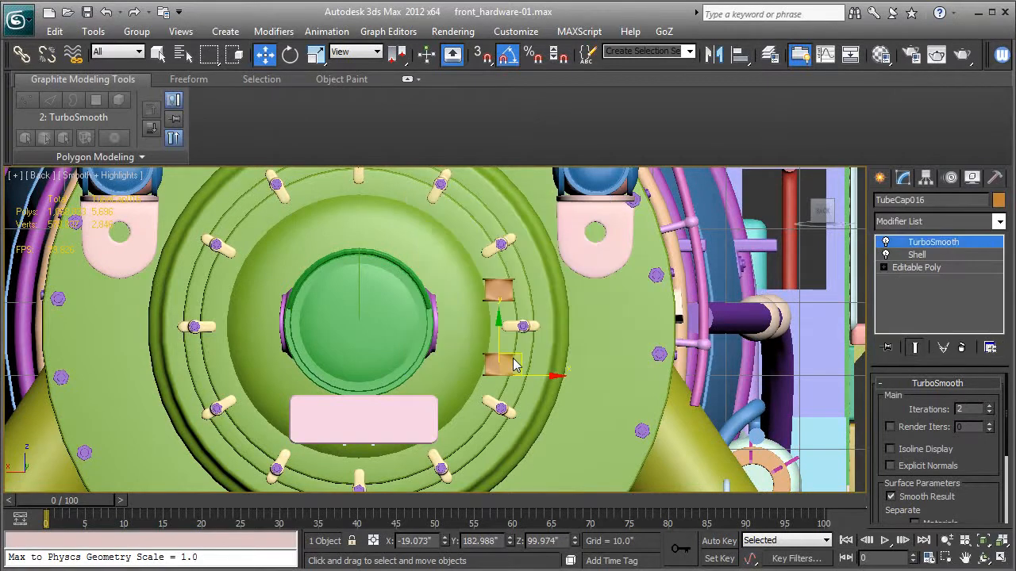
key("p")
key("z")
scroll(530, 359, "down", 5)
mouse_move(526, 371)
middle_mouse_down("alt")
mouse_move(413, 428)
mouse_move(425, 441)
mouse_move(453, 428)
mouse_move(515, 340)
mouse_move(472, 359)
middle_mouse_up("alt")
key("F4")
scroll(515, 341, "up", 3)
key("ctrl+z")
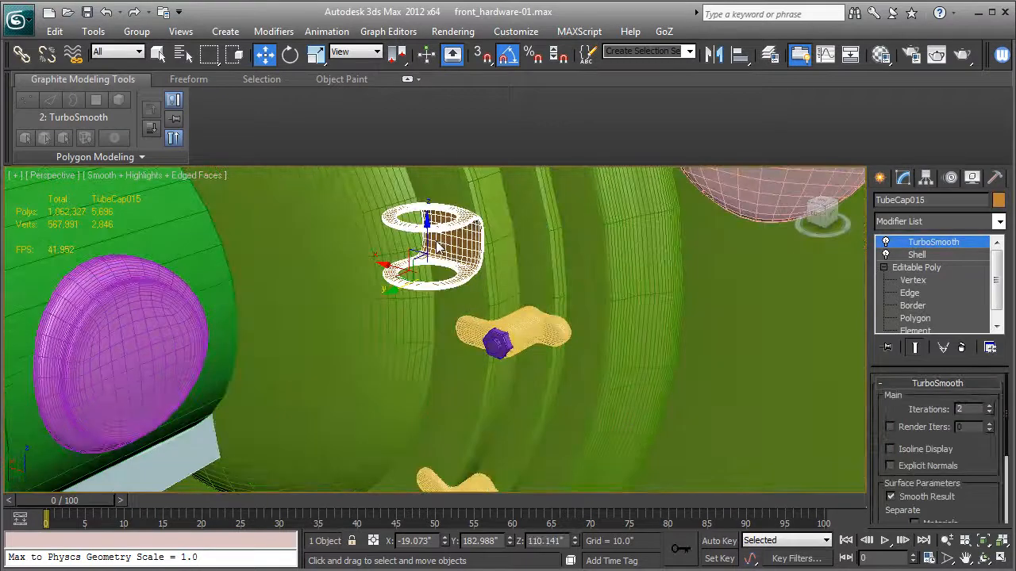
Step: Clone the bracket as an instance straight below the original, at a Z of about 99.83 inches
key("k")
key("z")
scroll(467, 275, "down", 5)
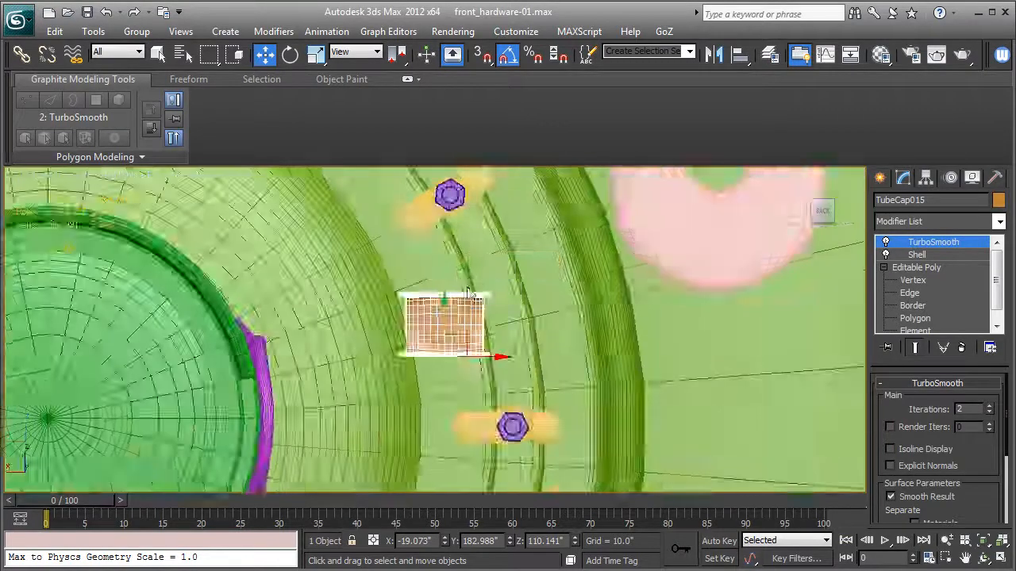
left_click_drag(442, 302, 437, 403, "shift")
left_click(444, 260)
left_click(502, 362)
key("p")
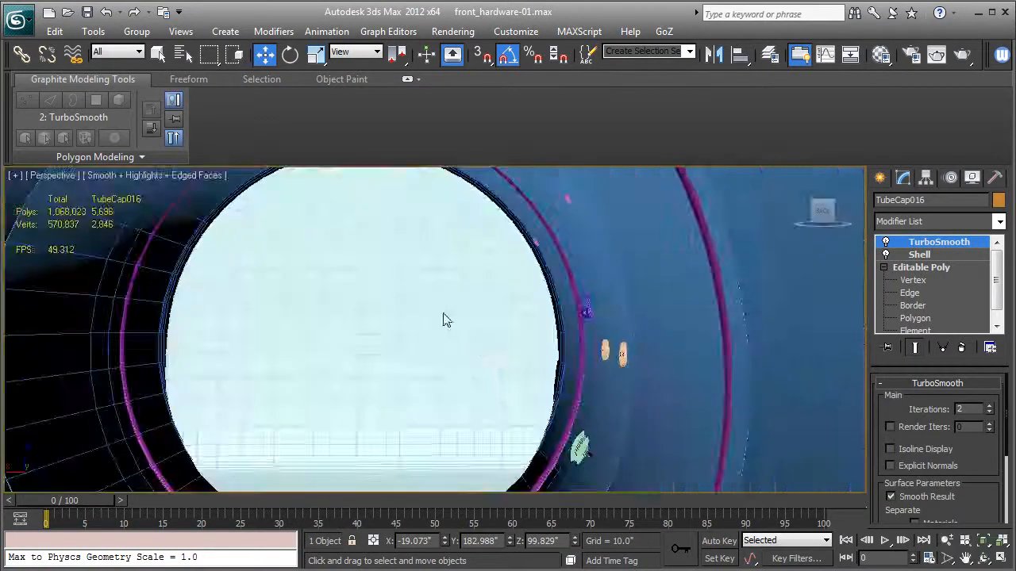
Step: Select the inner hole borders of both rings on the lower bracket and scale them inward, adding a thin band of faces
key("z")
mouse_move(397, 331)
middle_mouse_down("alt")
mouse_move(345, 389)
mouse_move(350, 352)
middle_mouse_up("alt")
key("z")
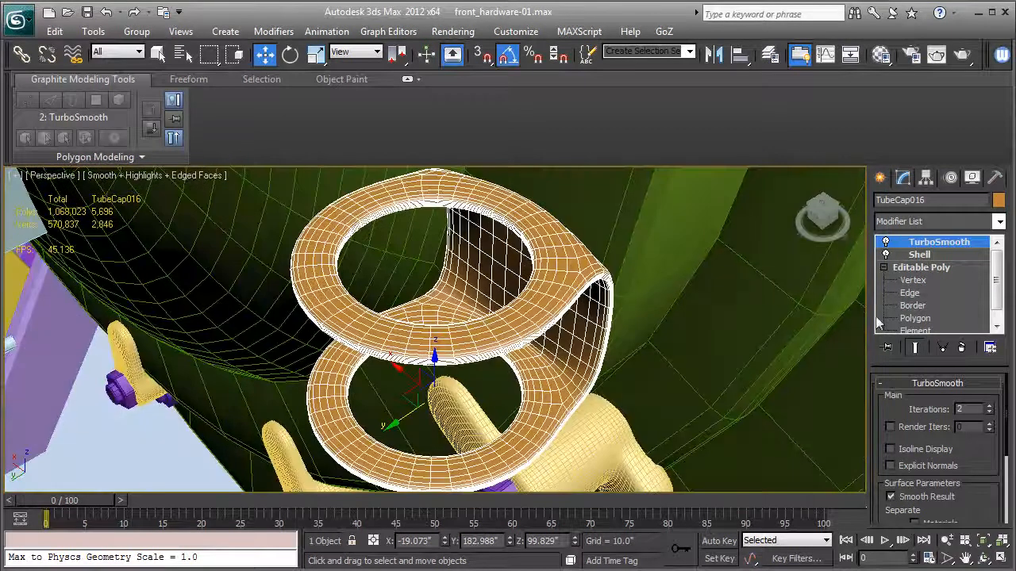
left_click(913, 306)
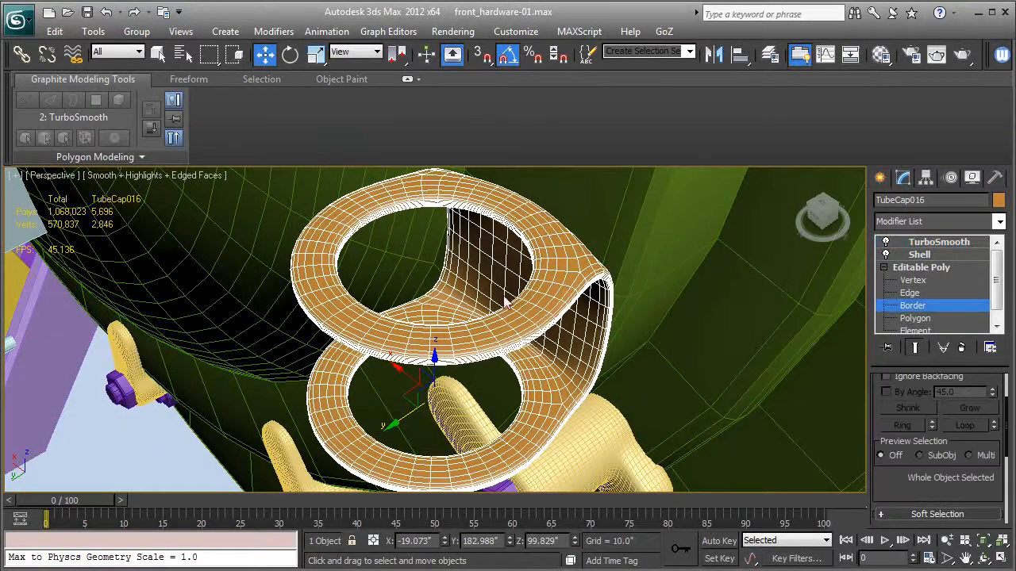
left_click(609, 296)
left_click(914, 346)
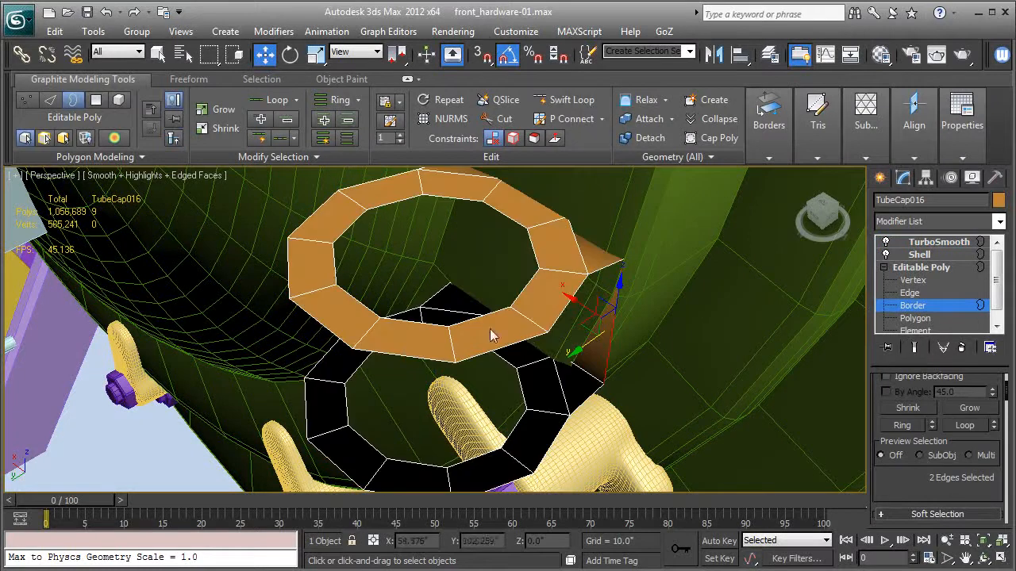
left_click(495, 313)
left_click(521, 416, "ctrl")
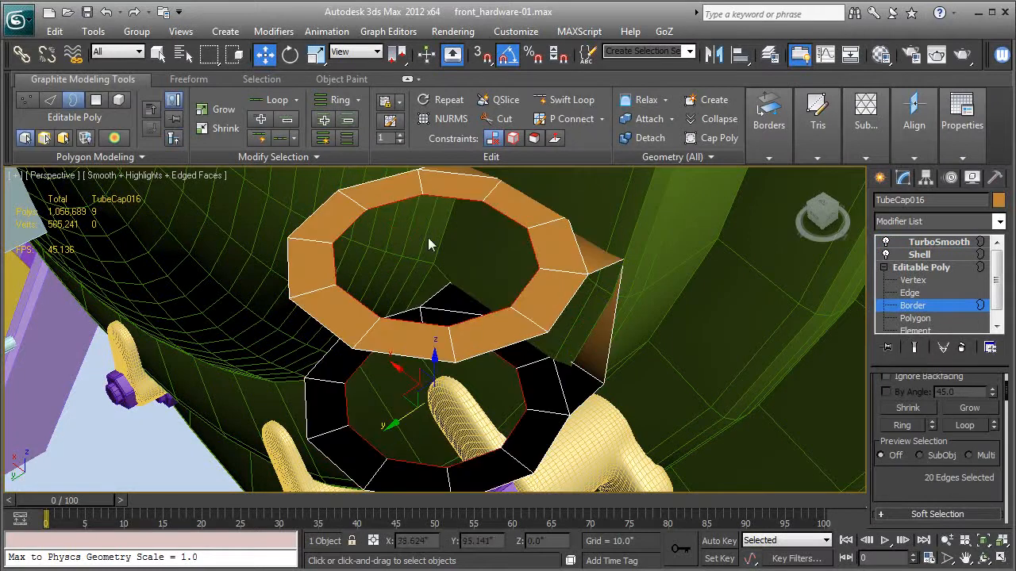
left_click(316, 53)
mouse_move(439, 260)
left_mouse_down()
mouse_move(442, 298)
mouse_move(445, 266)
mouse_move(433, 256)
mouse_move(433, 266)
left_mouse_up()
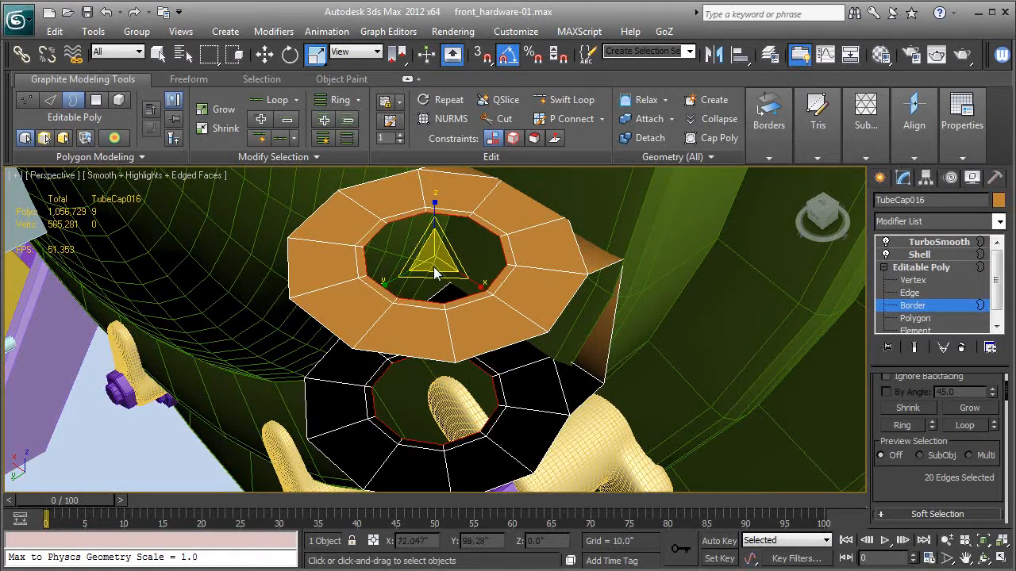
Step: Connect the radial edge ring of the upper ring with a new loop and scale it out near the outer rim
left_click(909, 292)
left_click(535, 325)
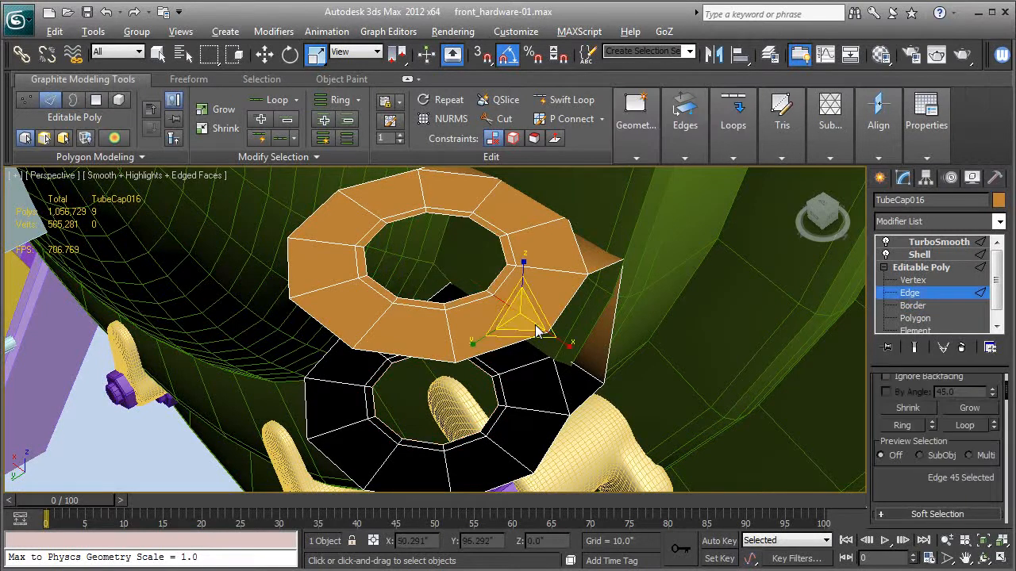
key("alt+r")
key("ctrl+shift+e")
left_click_drag(429, 261, 448, 242)
middle_click_drag(477, 311, 539, 237, "alt")
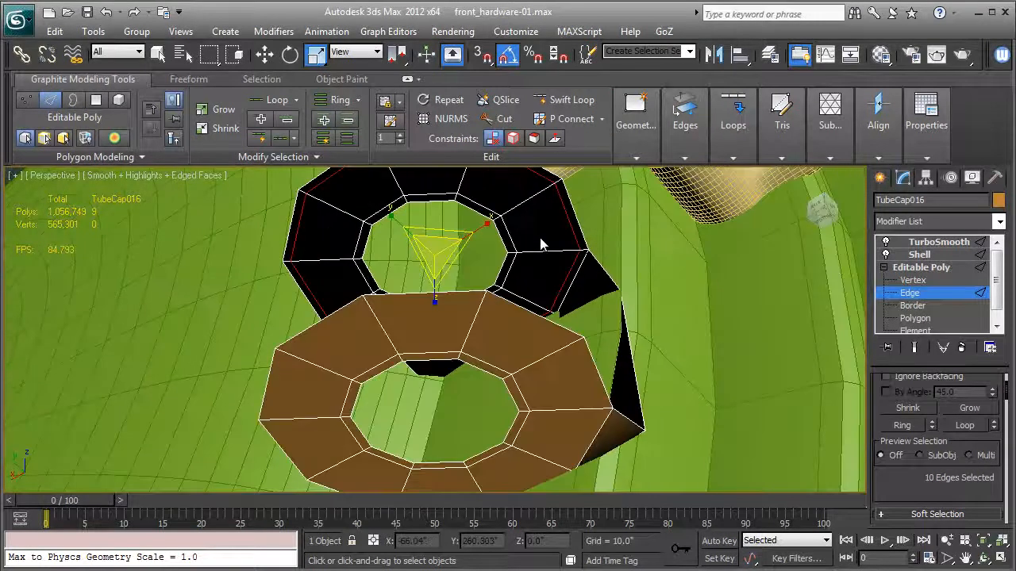
Step: Add a matching edge loop to the bracket's lower ring and scale it out near the outer rim
left_click(547, 361)
double_click(547, 361)
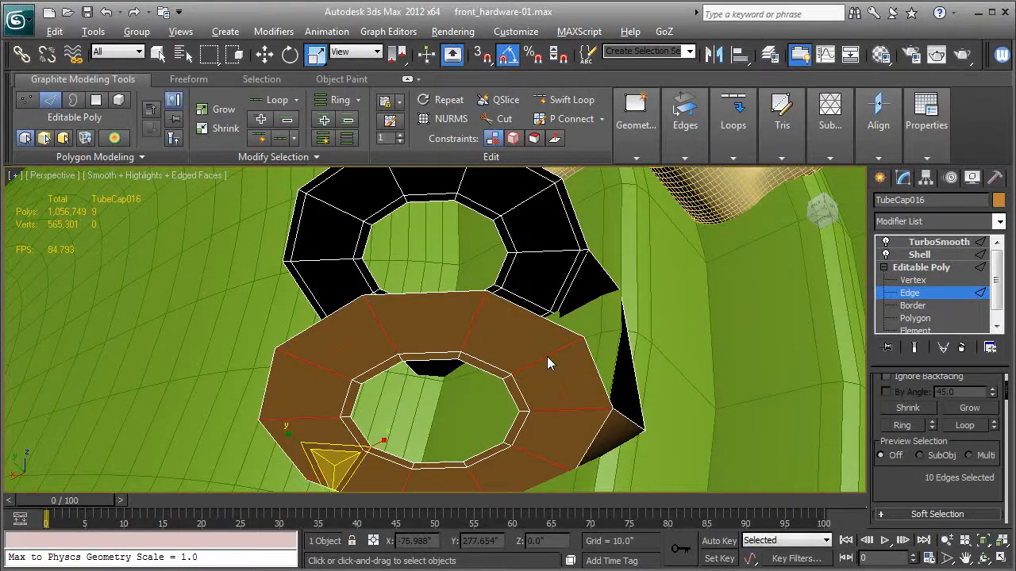
left_click_drag(435, 425, 451, 403)
Step: Hide the edged faces and return to the TurboSmooth level to examine both smoothed brackets on the boiler cover
middle_click_drag(447, 405, 487, 405, "alt")
scroll(492, 391, "down", 3)
key("F4")
left_click(920, 267)
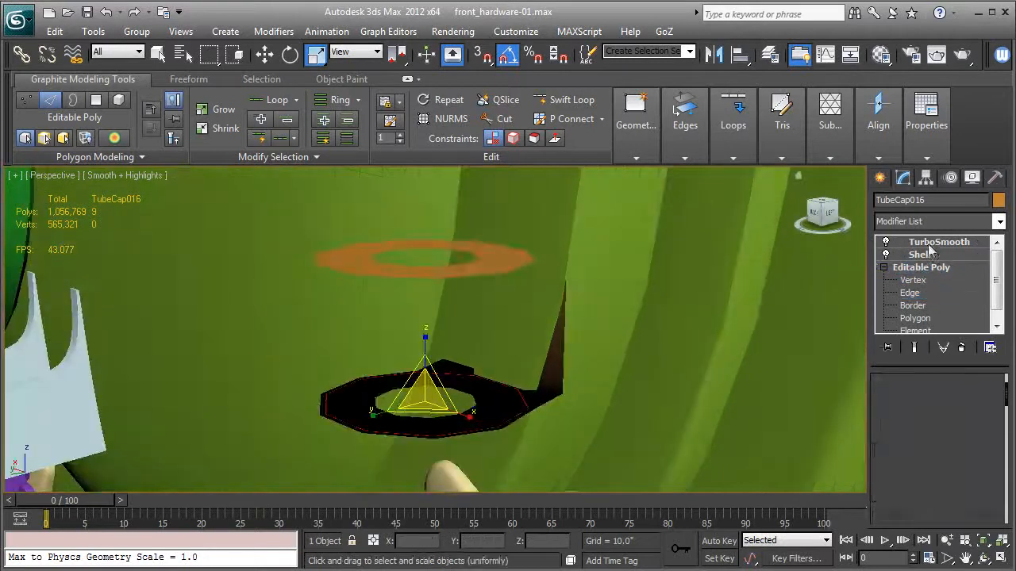
left_click(939, 241)
scroll(670, 299, "down", 3)
middle_click_drag(619, 316, 593, 334, "alt")
scroll(558, 291, "down", 1)
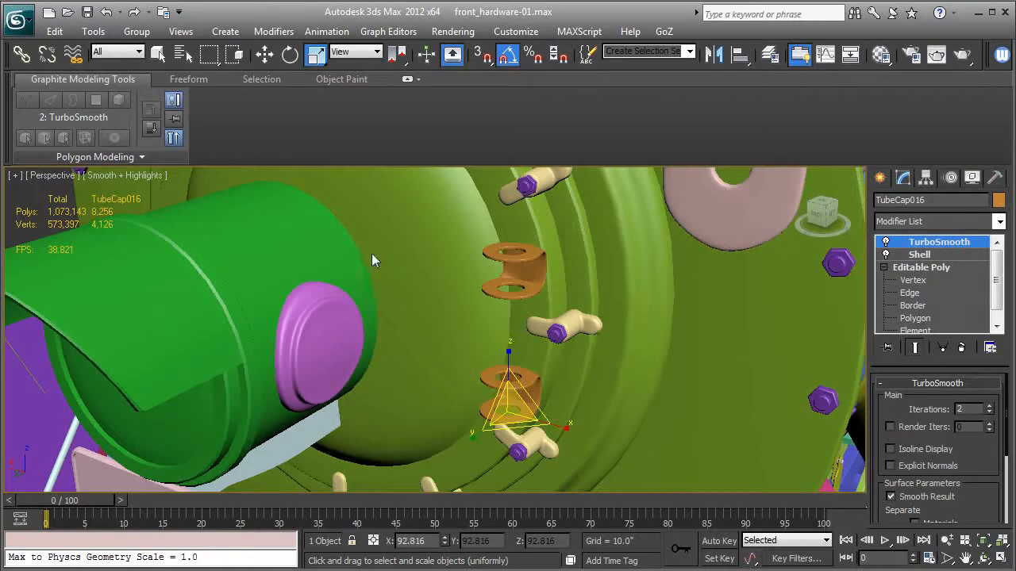